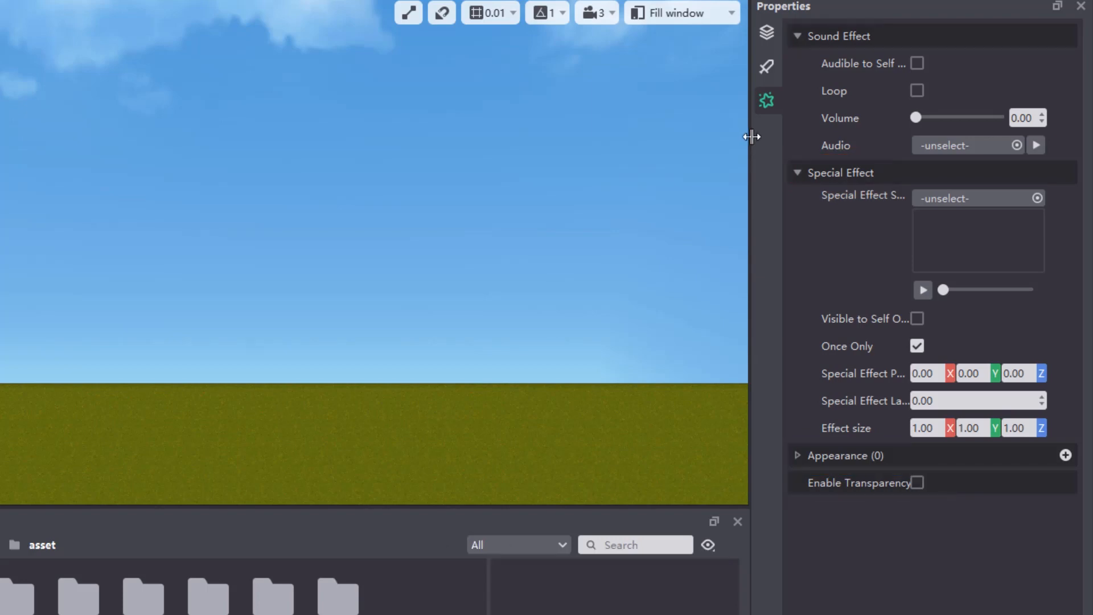
Assign myEffect.effect as mybuff's special effect through the resource file selector.
left_click_drag(752, 137, 628, 137)
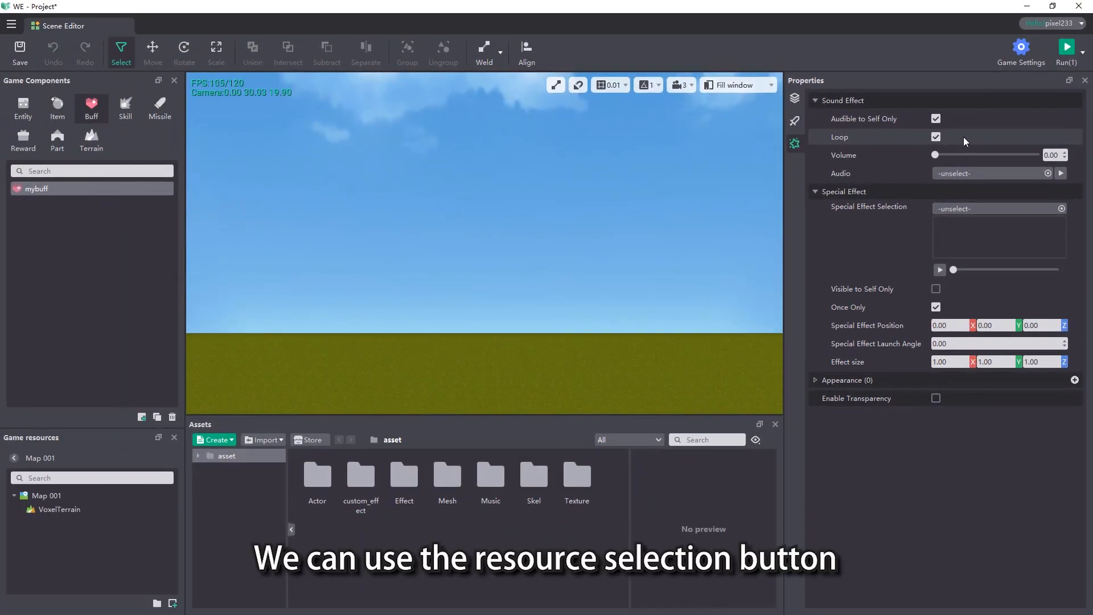
left_click(993, 209)
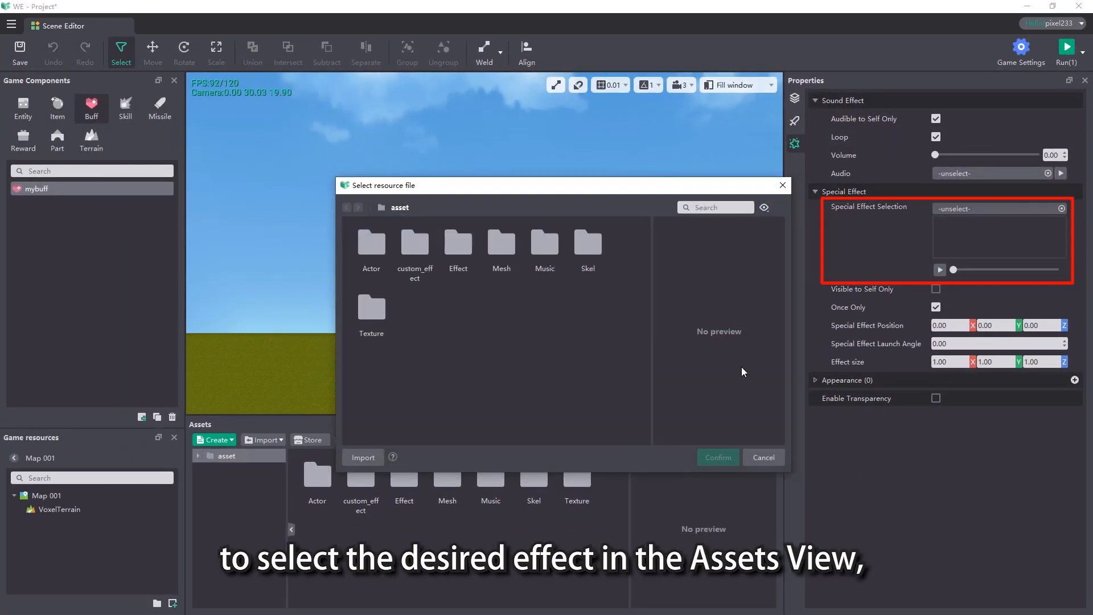
double_click(463, 252)
left_click(415, 245)
left_click(719, 457)
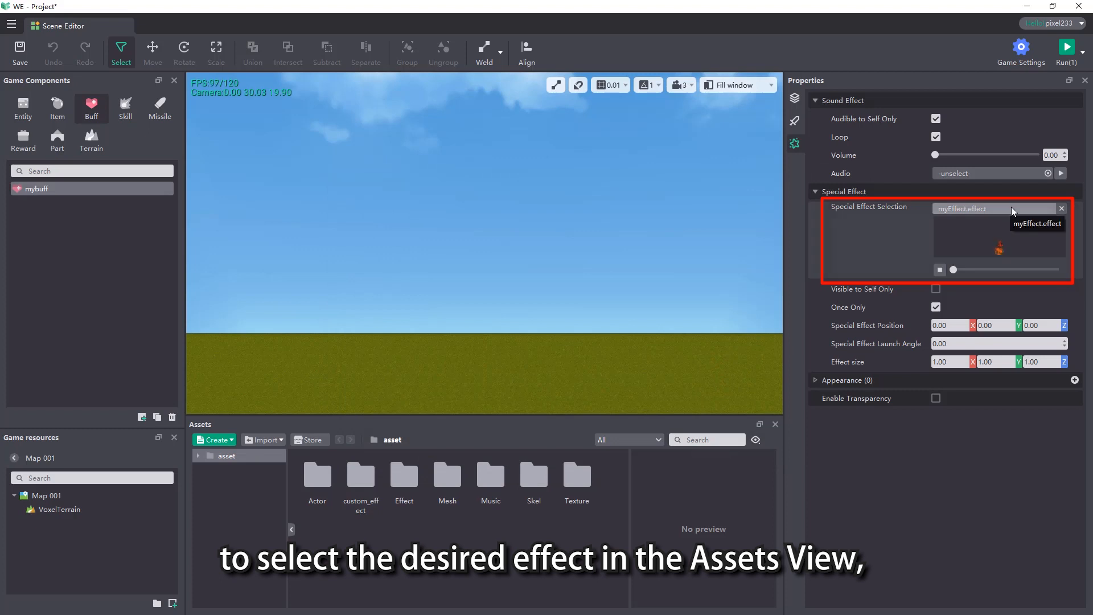
Clear the special effect selection and reassign myEffect.effect directly from the Effect folder in the assets.
left_click(1061, 208)
double_click(404, 475)
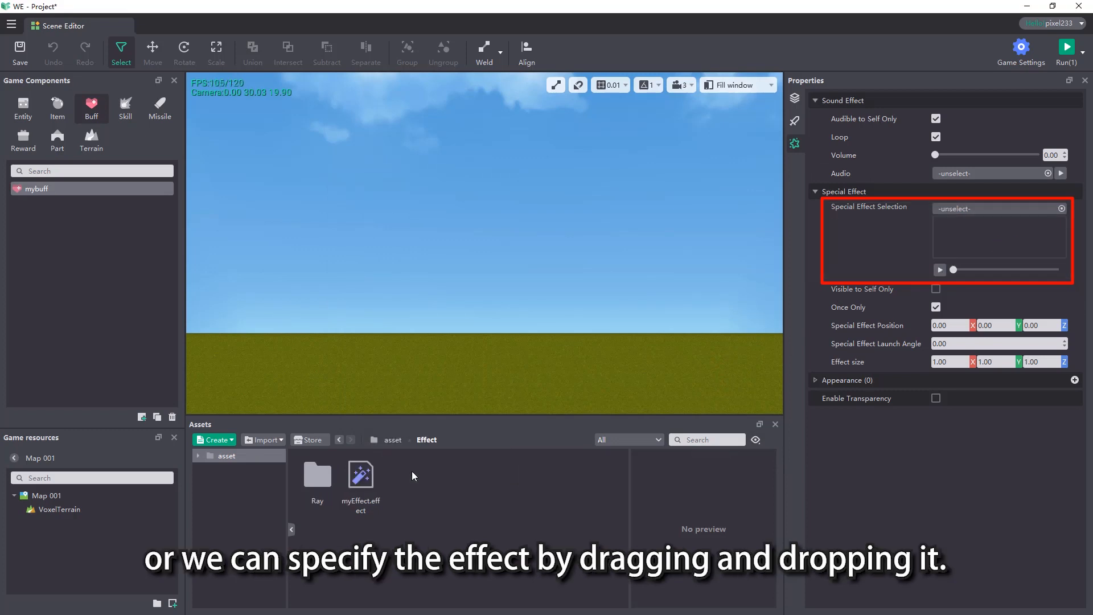
left_click_drag(361, 478, 996, 232)
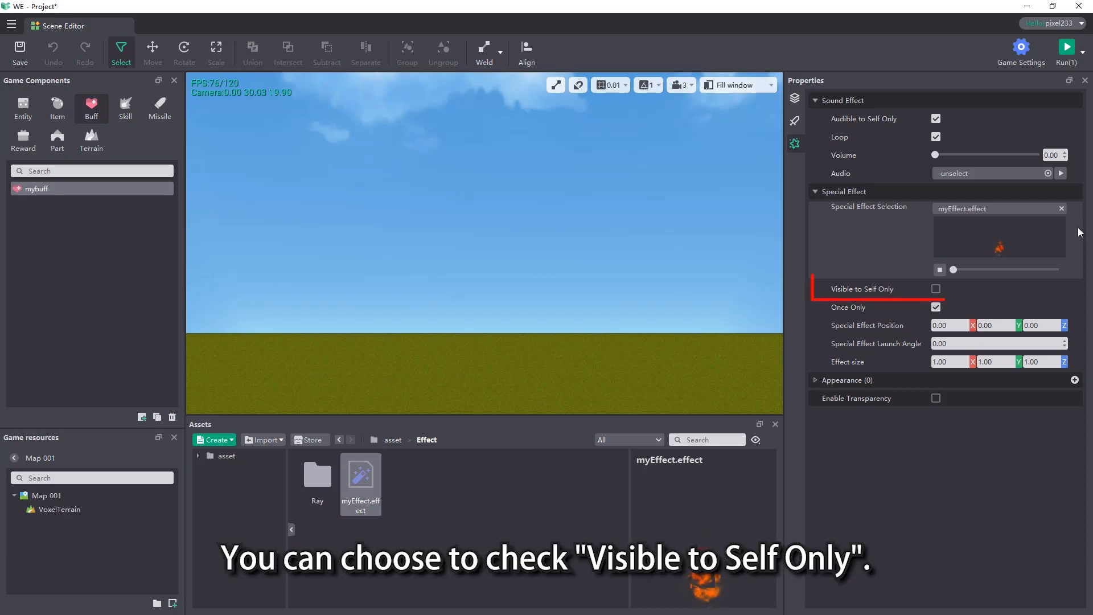
Make the buff's special effect visible to self only and add an appearance setting item.
left_click(937, 289)
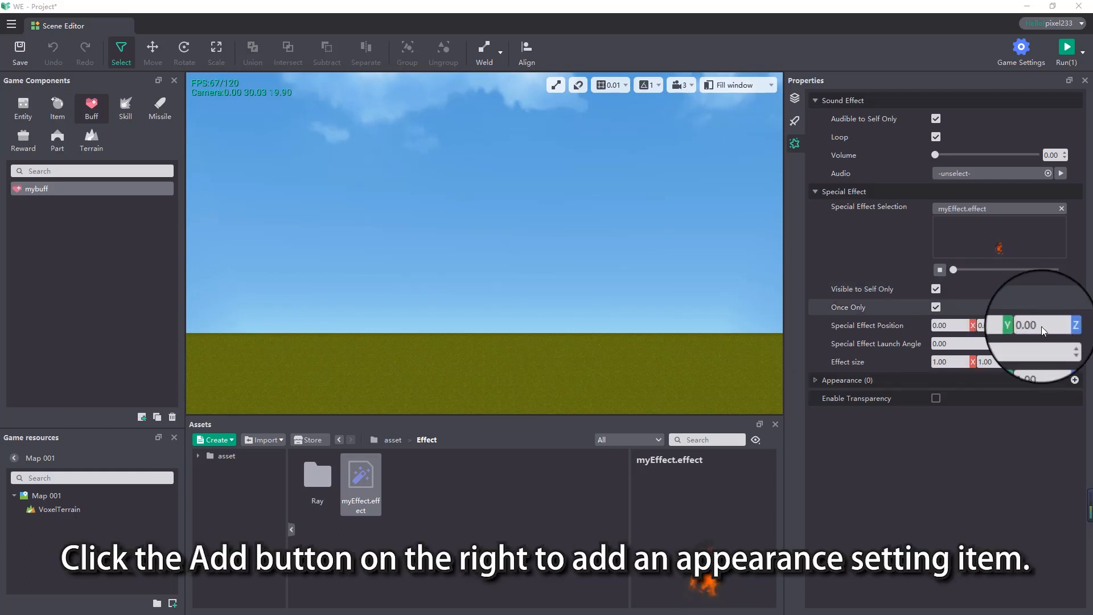
left_click(1074, 380)
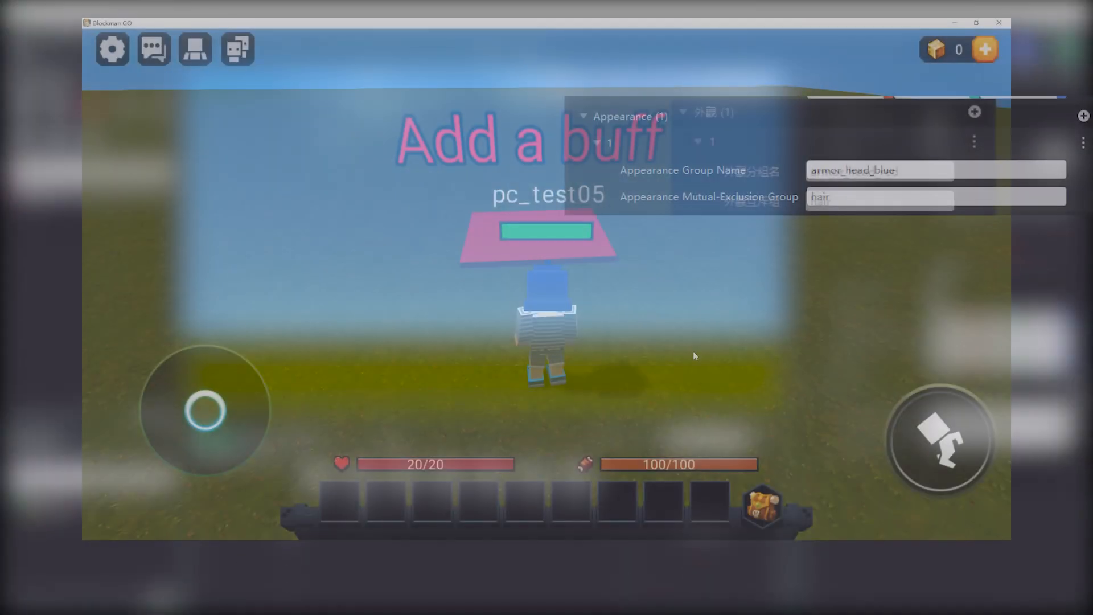
Walk the player onto the "Add a buff" pad in the running game to test the helmet change.
key("w")
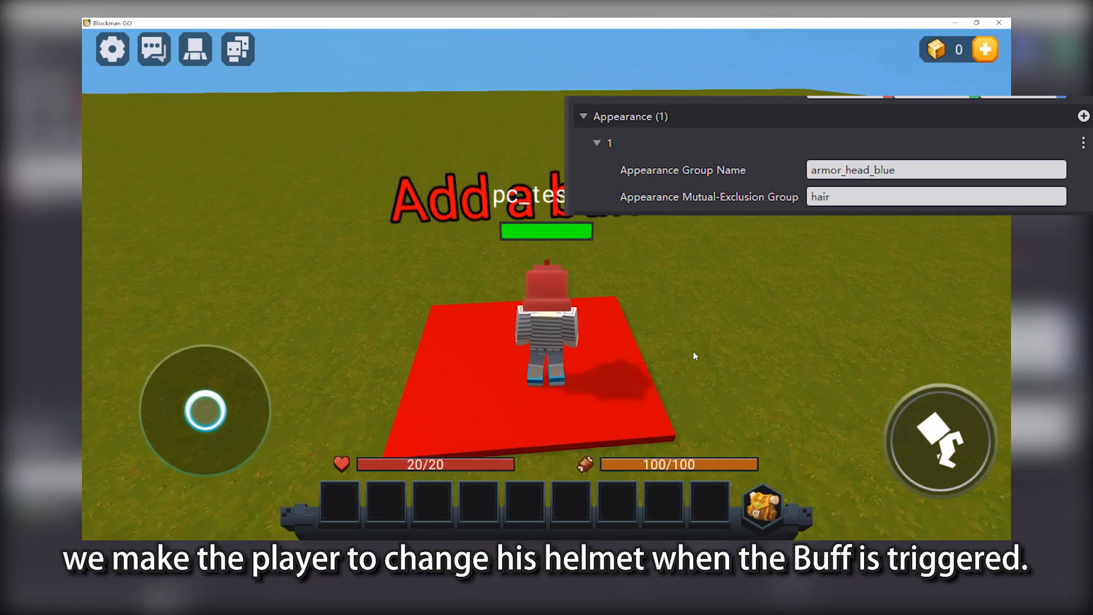
left_click_drag(693, 352, 627, 318)
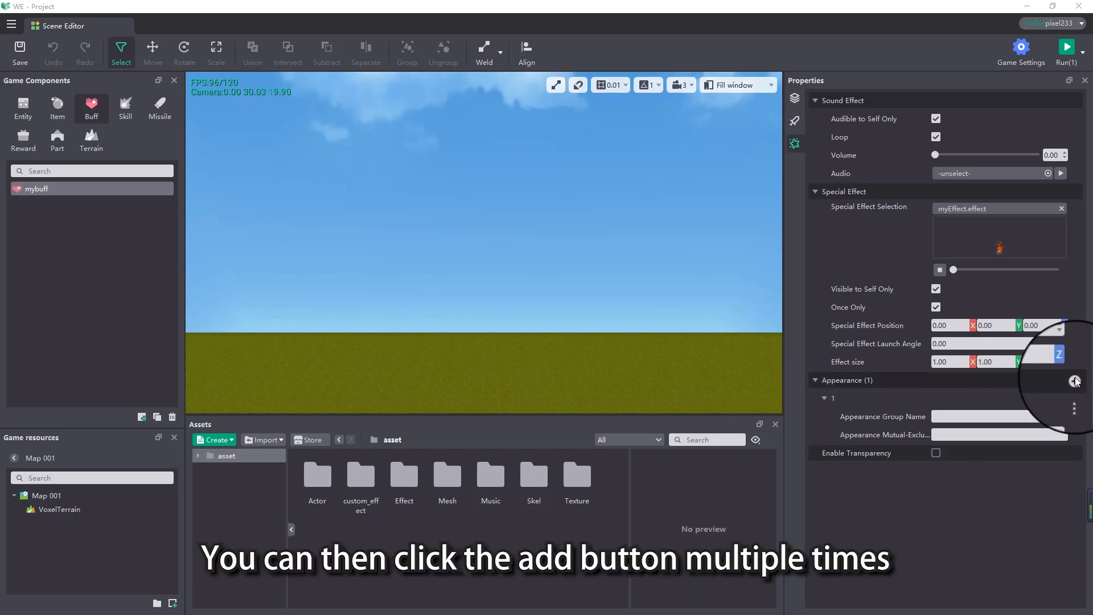
Add two more appearance setting items to mybuff and enable transparency.
left_click(1075, 380)
left_click(1075, 381)
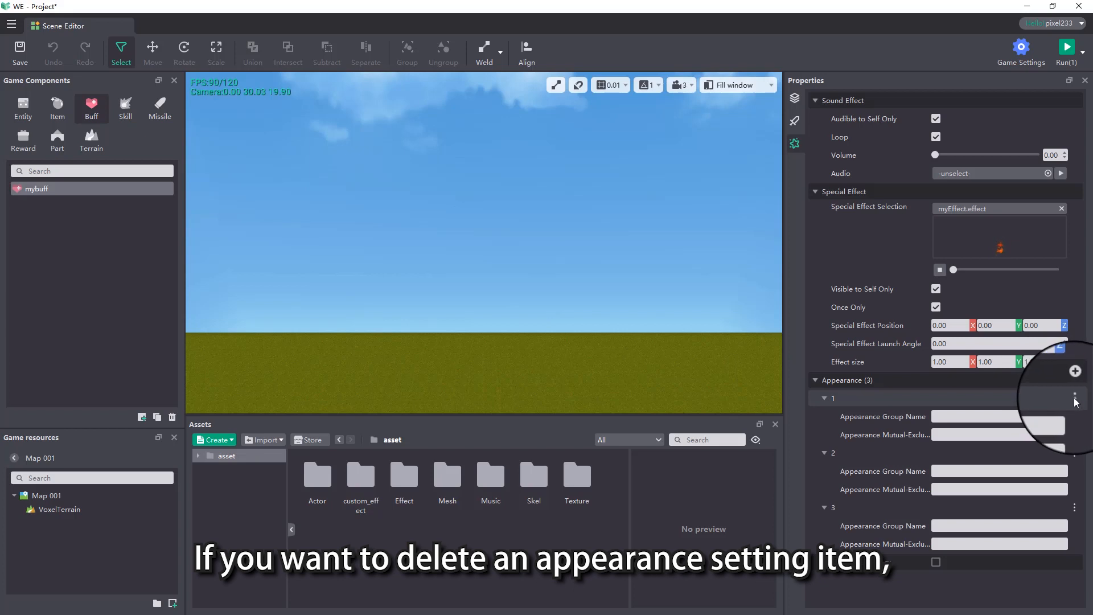
left_click(1075, 399)
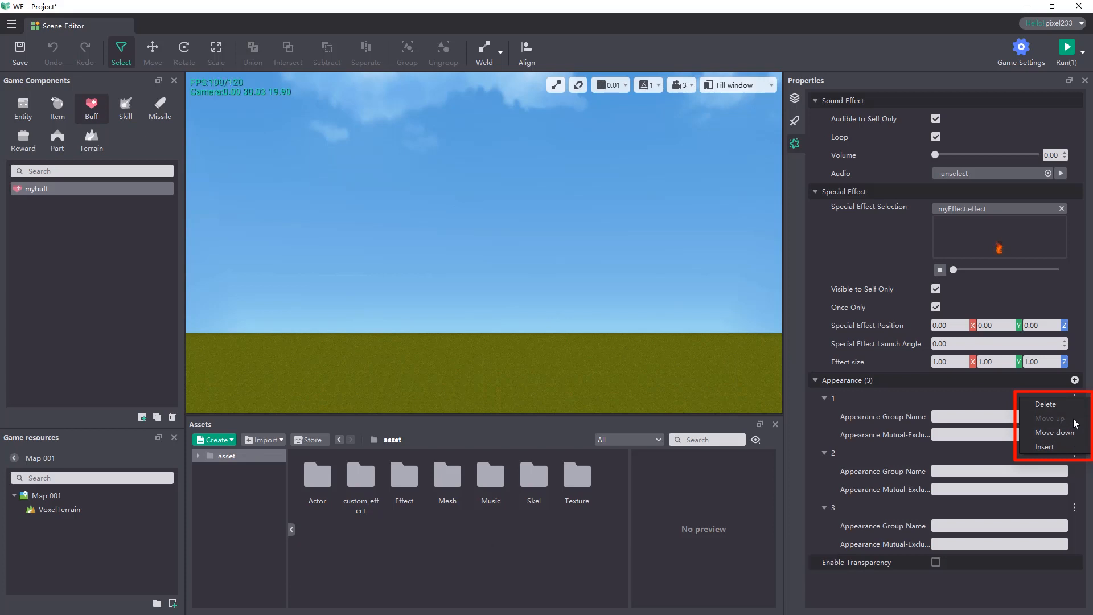
left_click(815, 380)
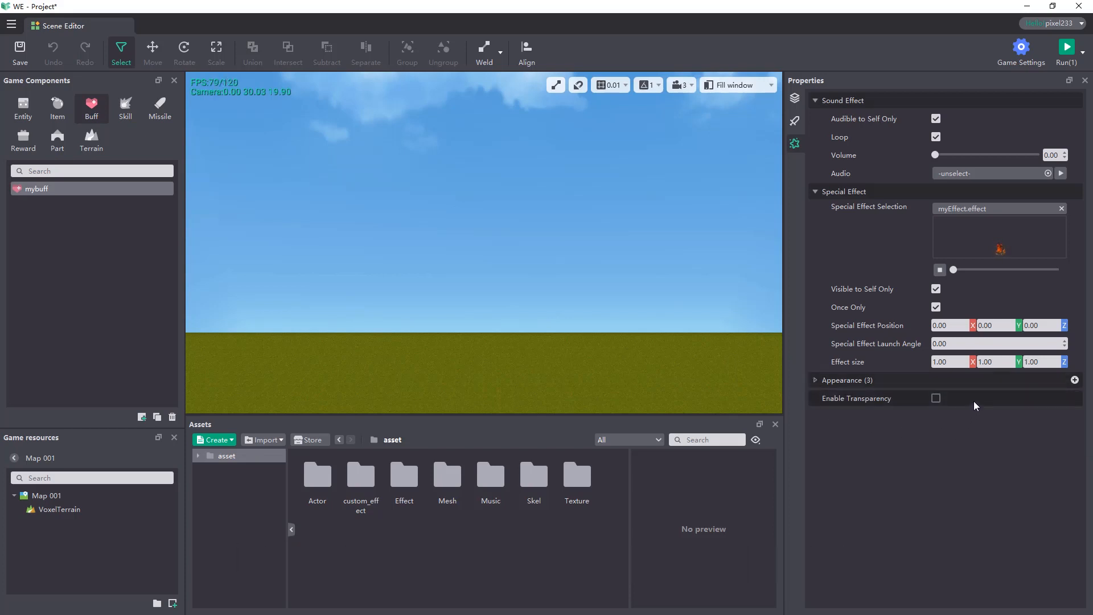
left_click(936, 398)
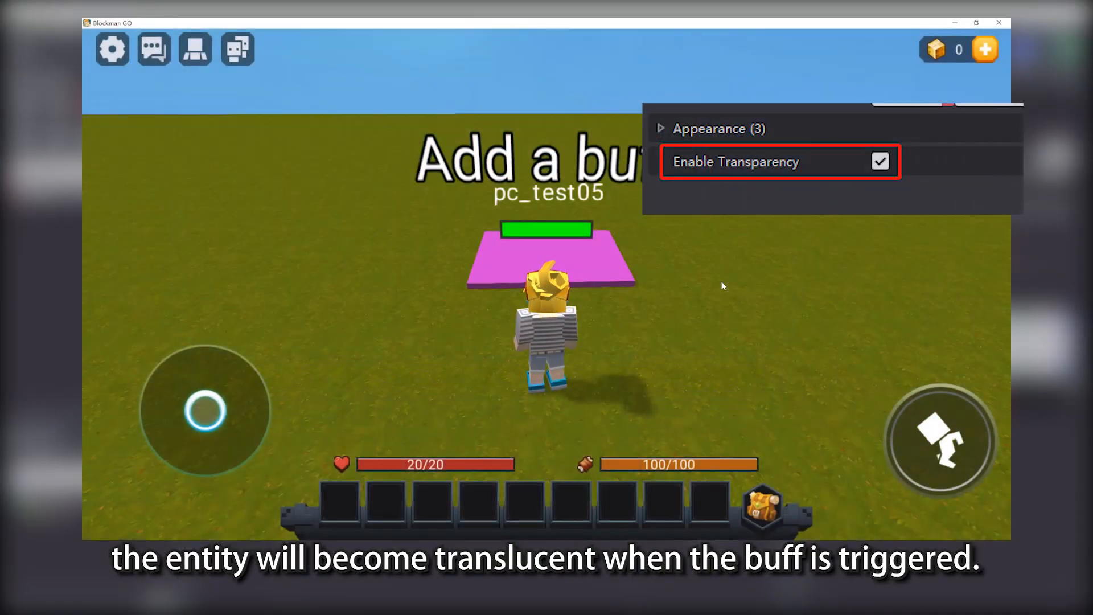
Move the player onto the "Add a buff" pad in the running game to test the transparency effect.
key("w")
key("space")
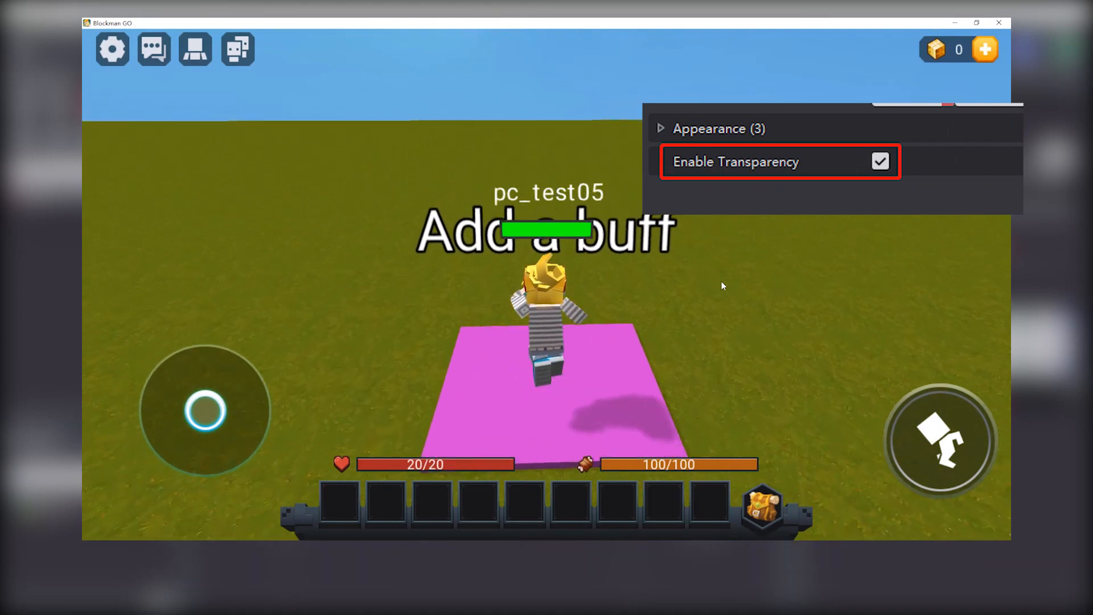
mouse_move(722, 281)
left_mouse_down()
mouse_move(764, 278)
mouse_move(722, 278)
left_mouse_up()
key("a")
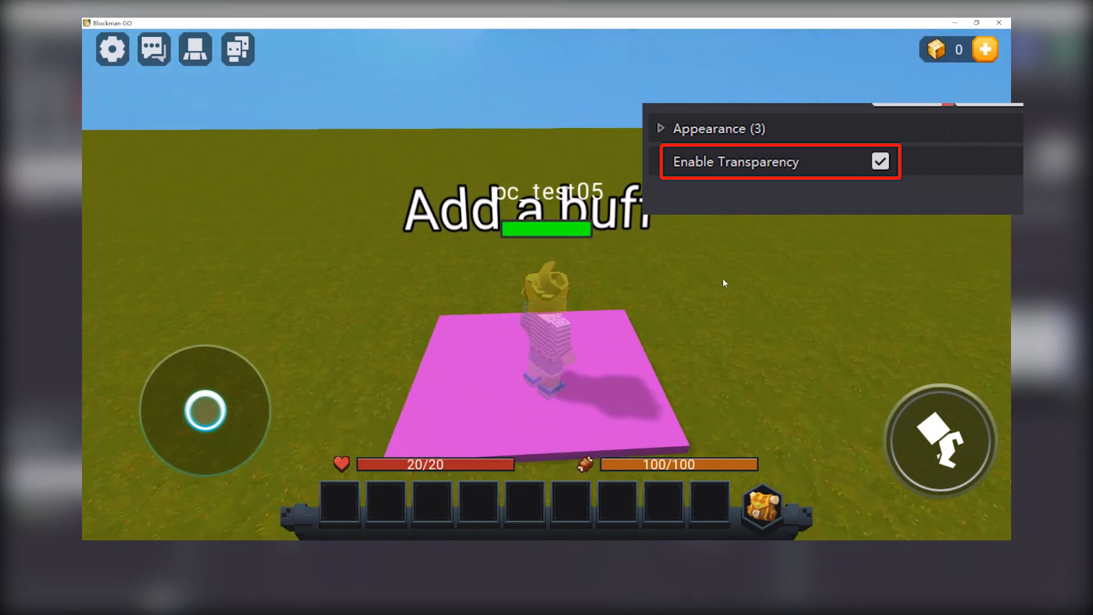
key("s")
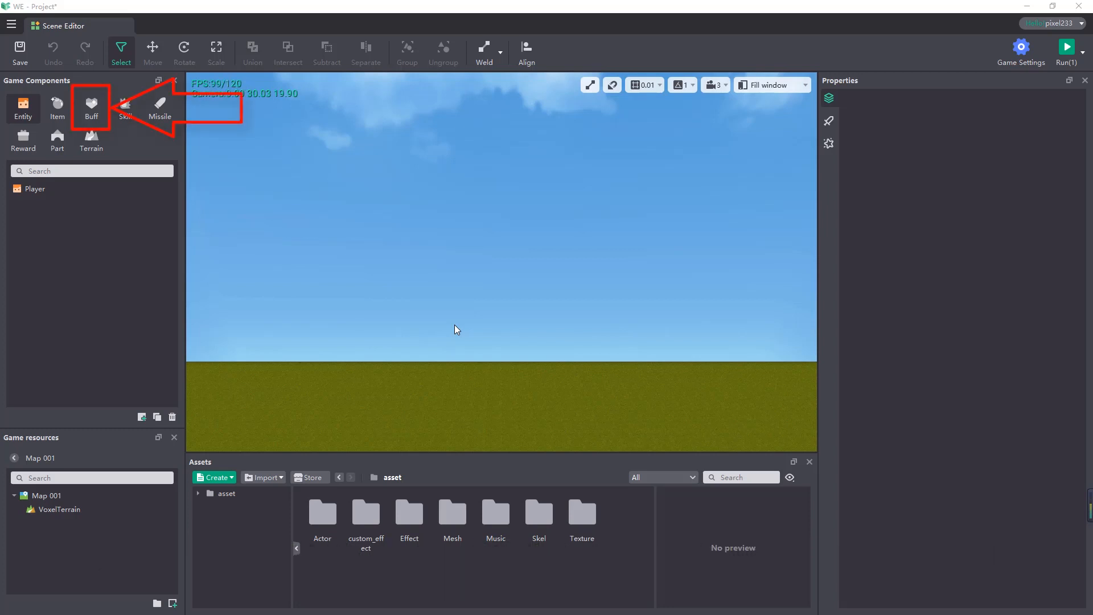
Import the sound file BGM.mp3 into the project's asset folder.
left_click(282, 477)
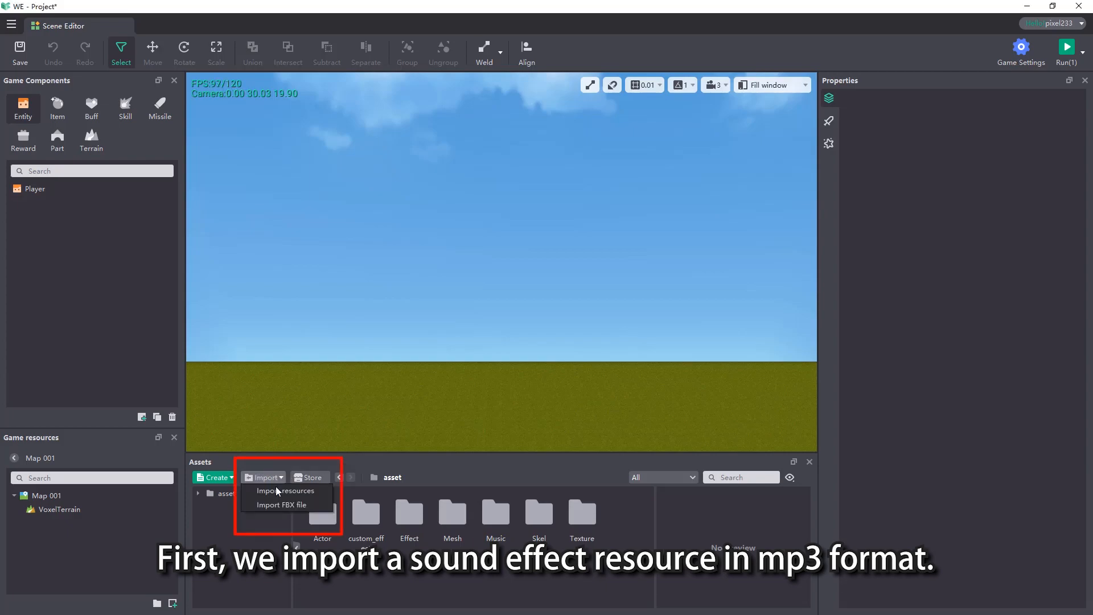
left_click(276, 489)
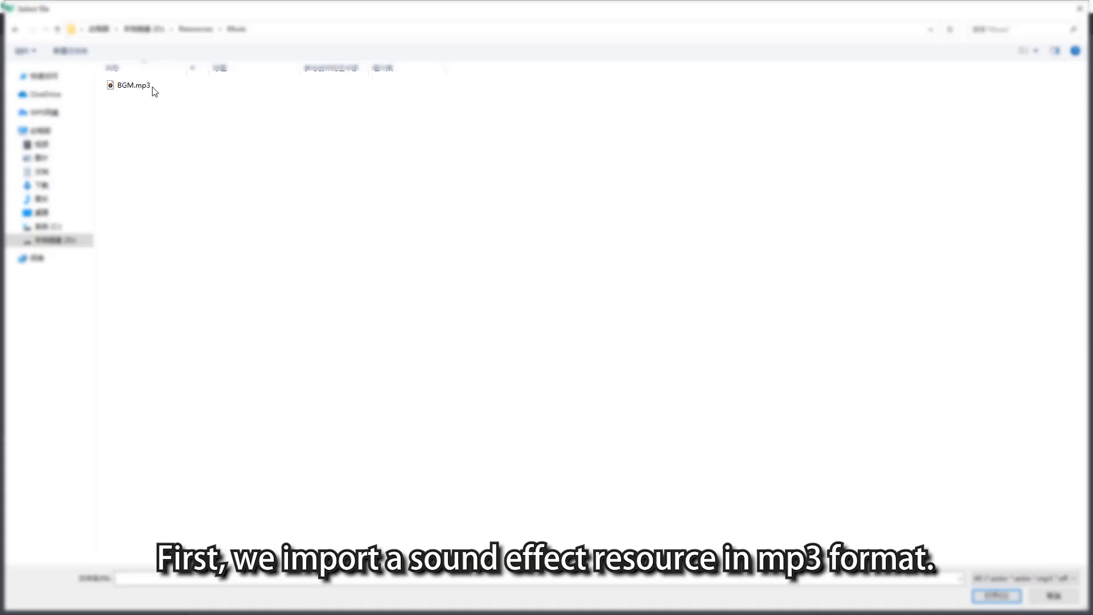
double_click(137, 86)
left_click_drag(506, 452, 506, 418)
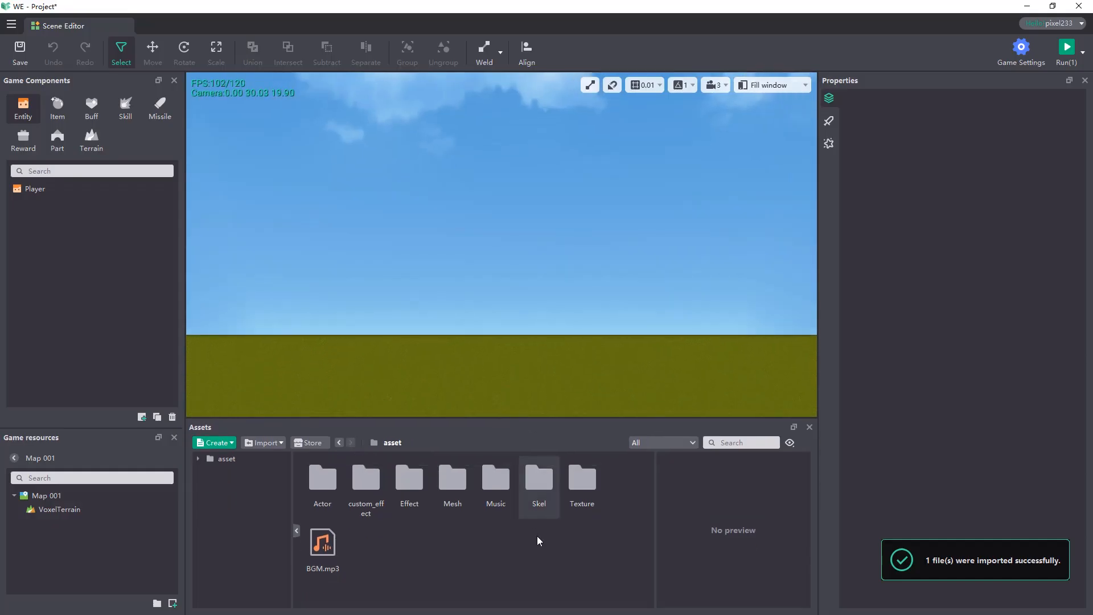
Create a new buff template named "music".
left_click(91, 106)
left_click(94, 283)
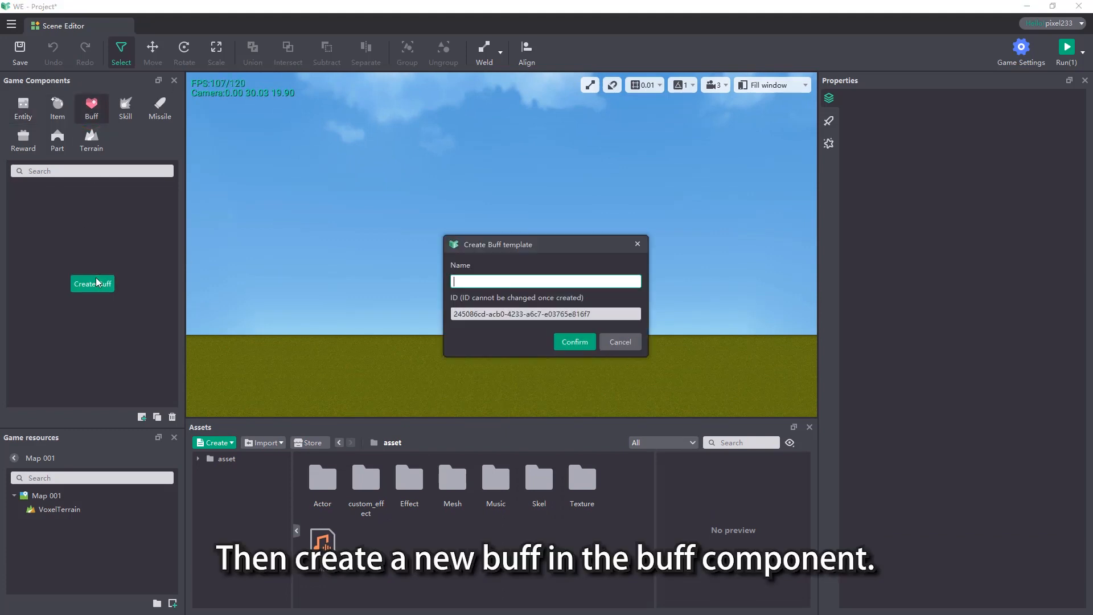
type("music")
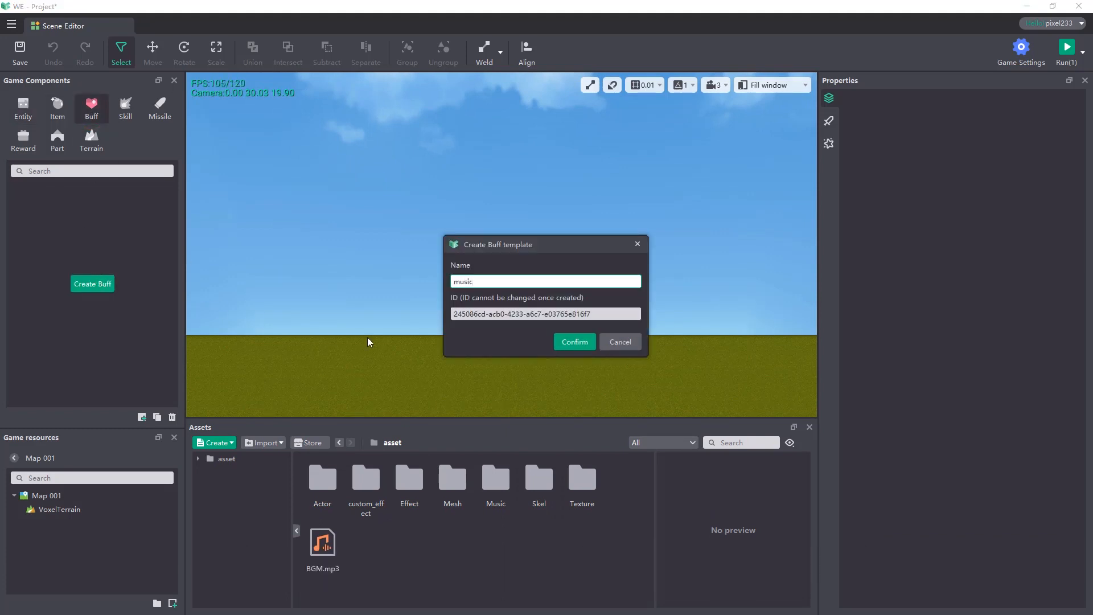
left_click(575, 341)
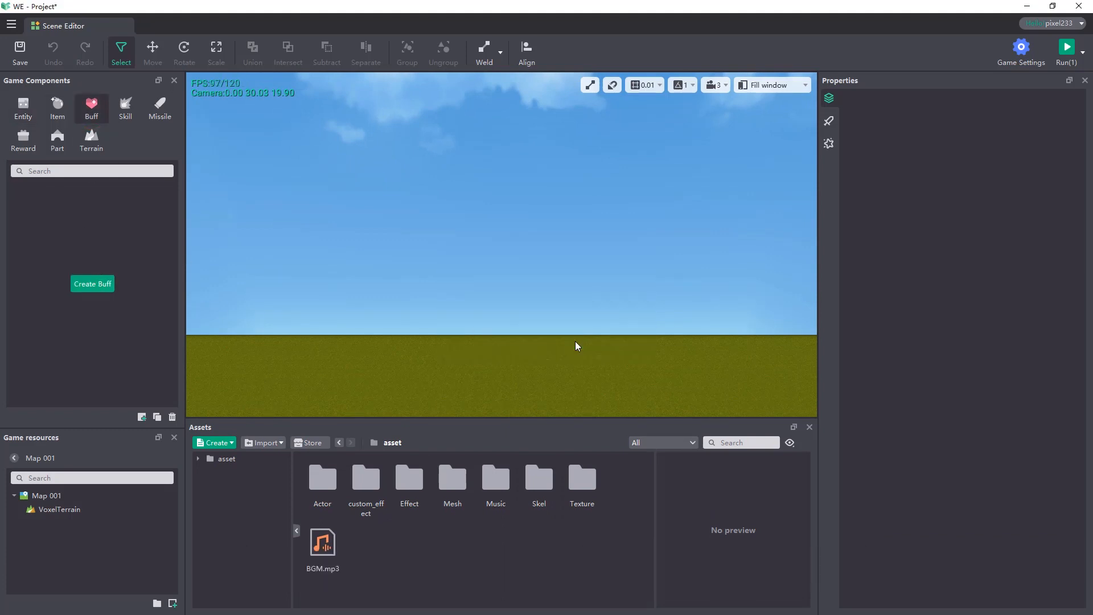
Configure the music buff's sound effect with BGM.mp3 as audio, volume 1.00 and looping enabled.
left_click(829, 144)
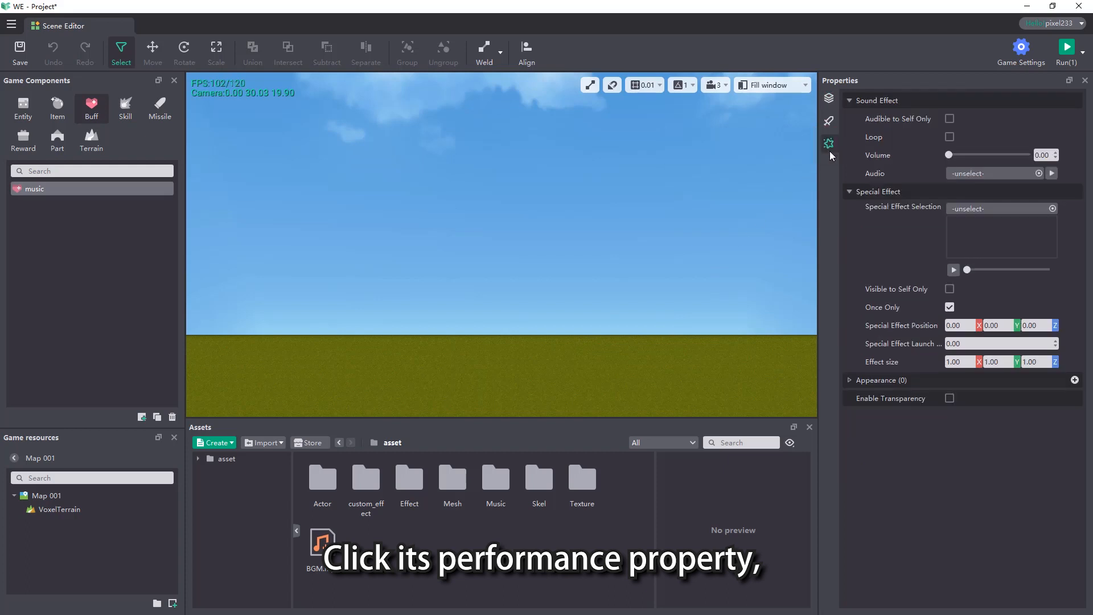
left_click(976, 176)
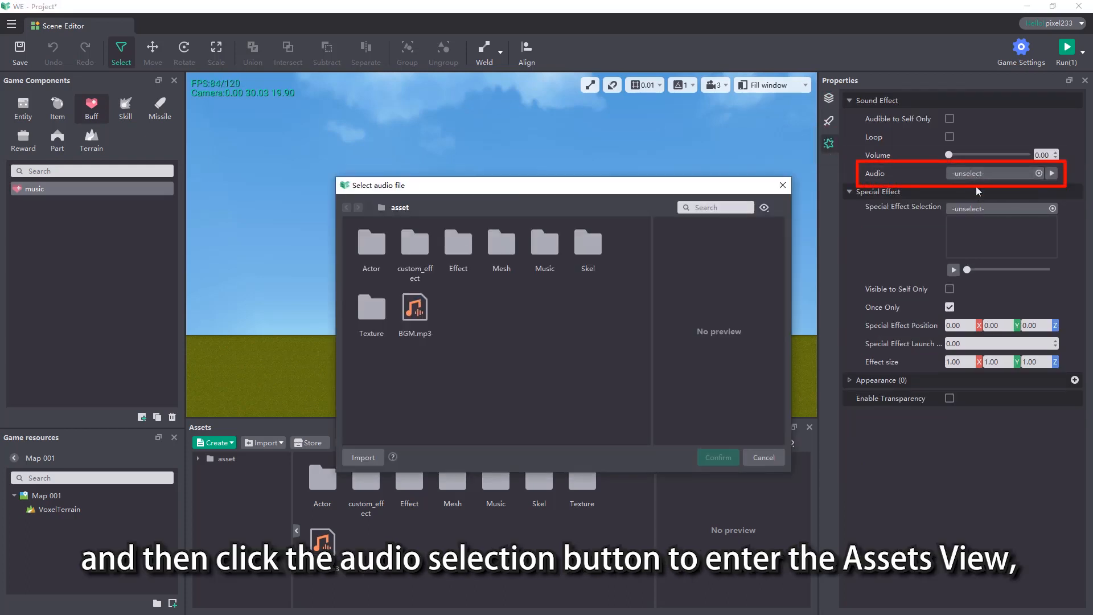
left_click(421, 319)
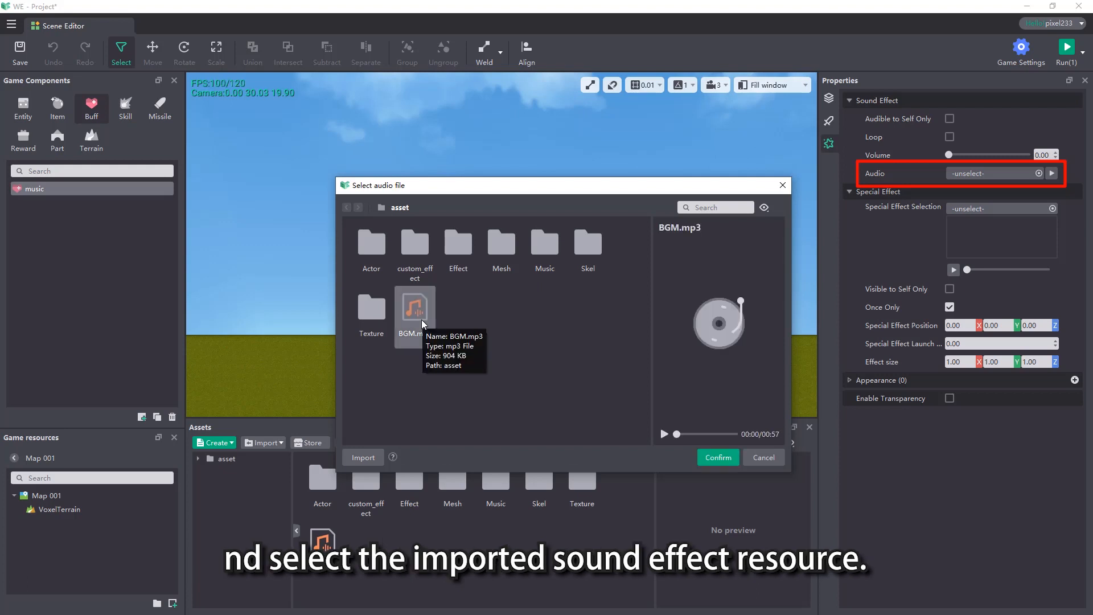
left_click(729, 458)
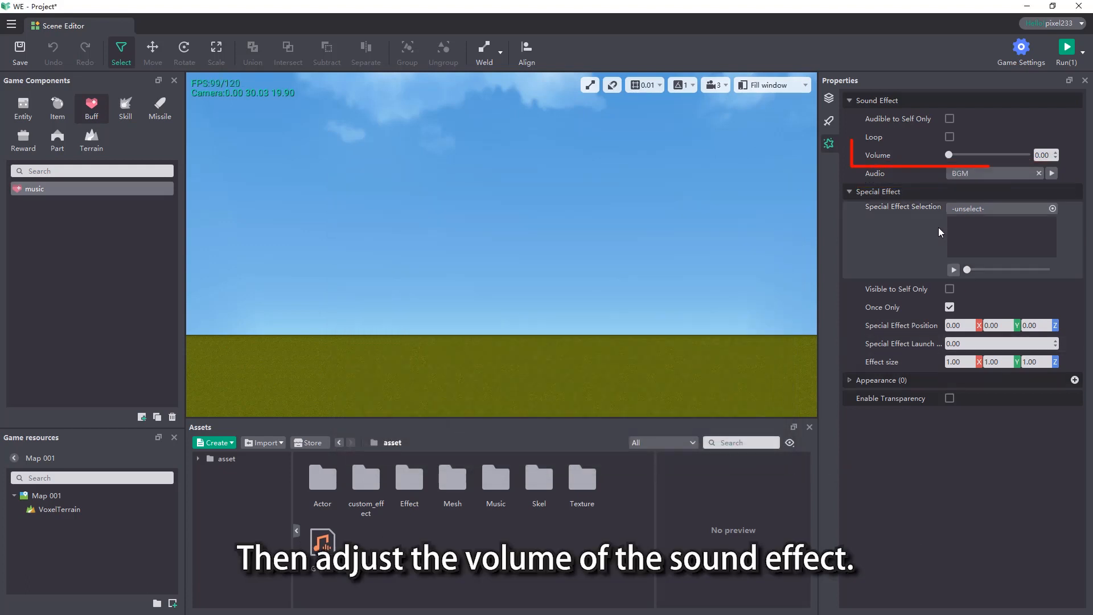
left_click_drag(949, 155, 1048, 154)
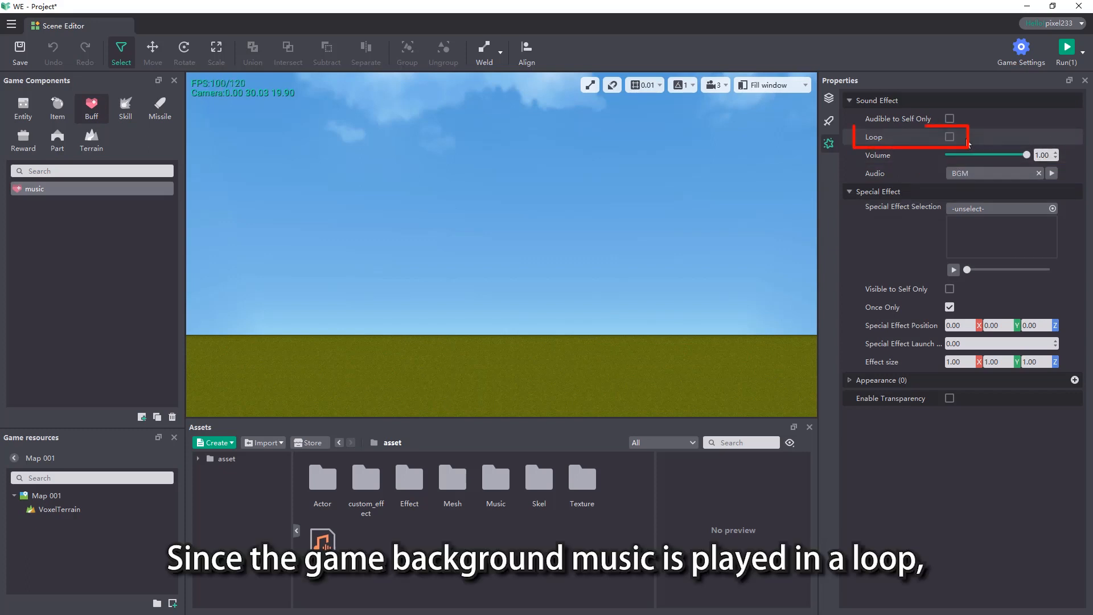
left_click(951, 137)
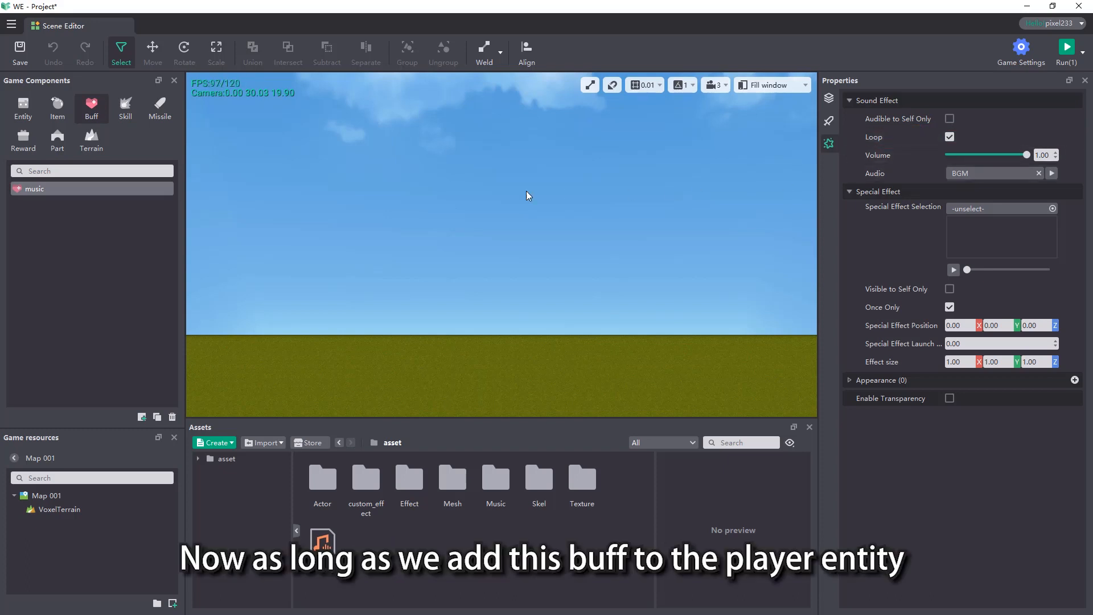
Open the event editor for the Player entity.
left_click(28, 114)
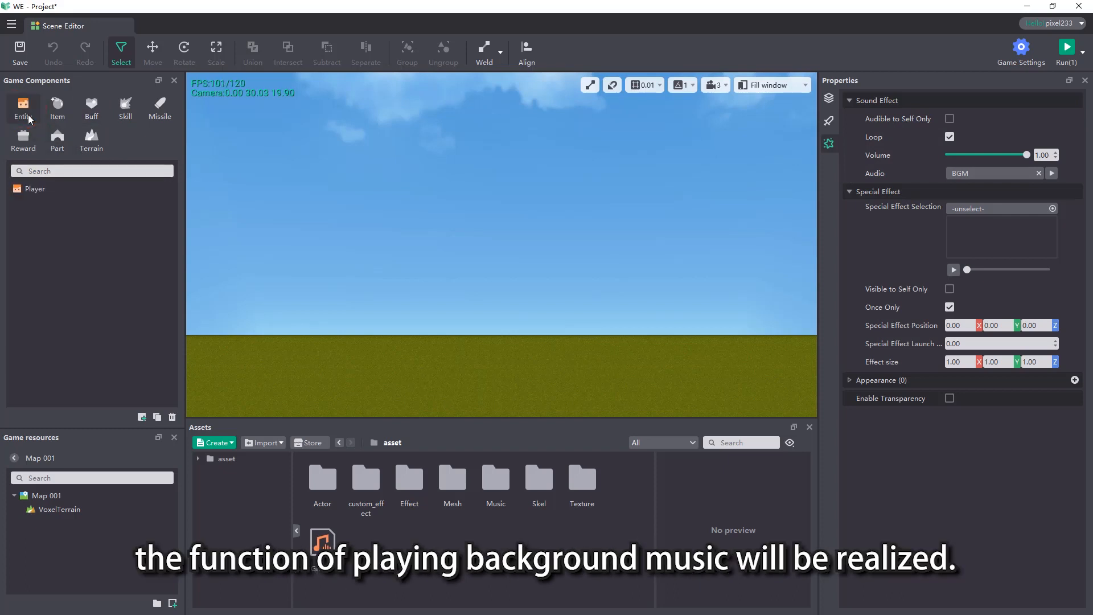
left_click(45, 191)
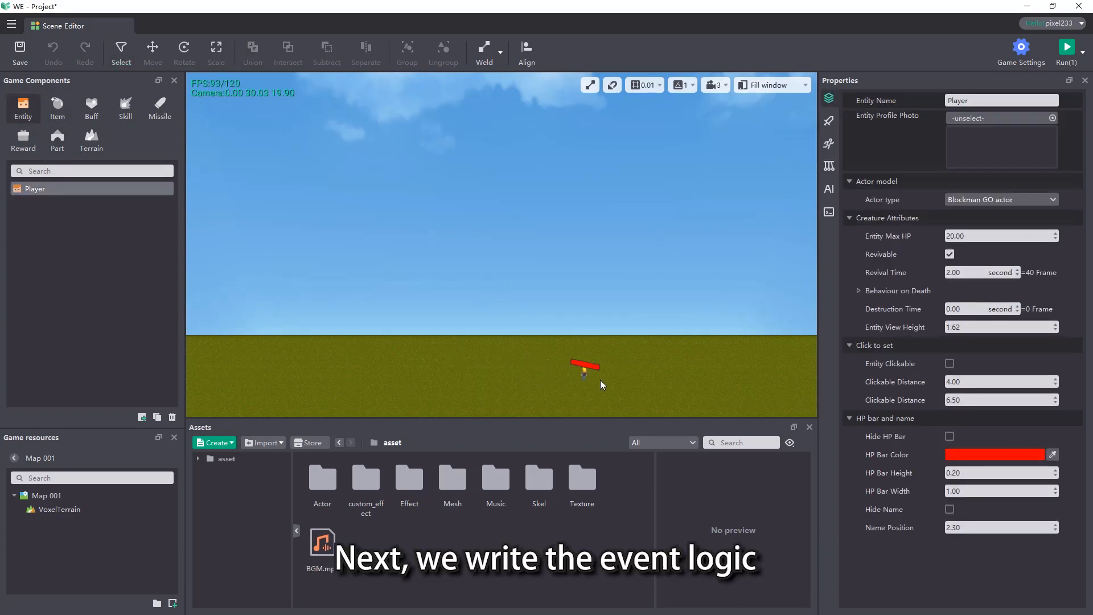
key("Escape")
left_click(829, 213)
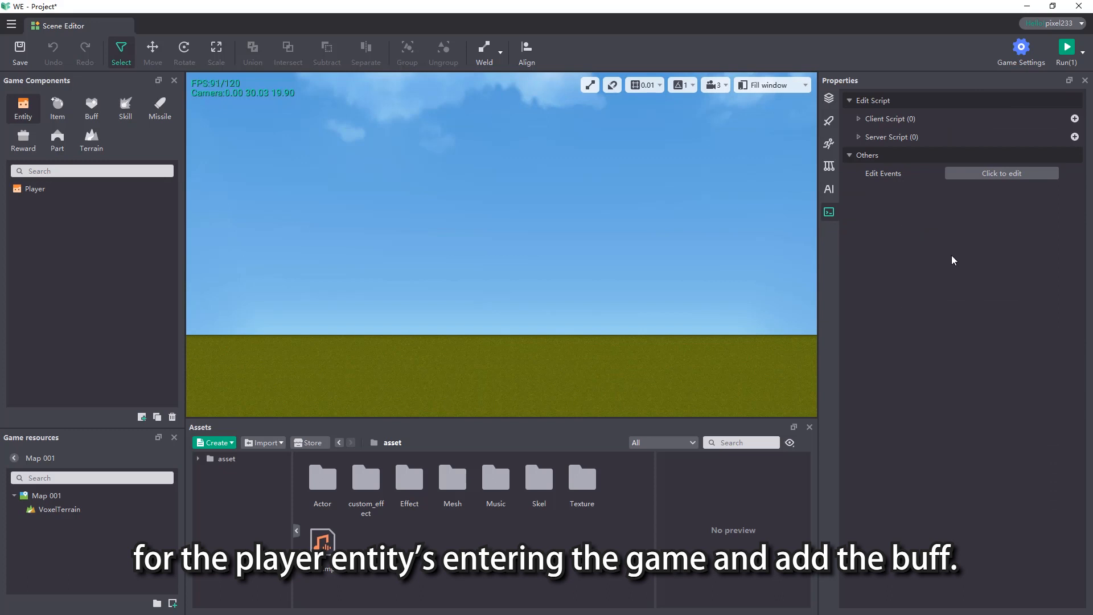
left_click(996, 173)
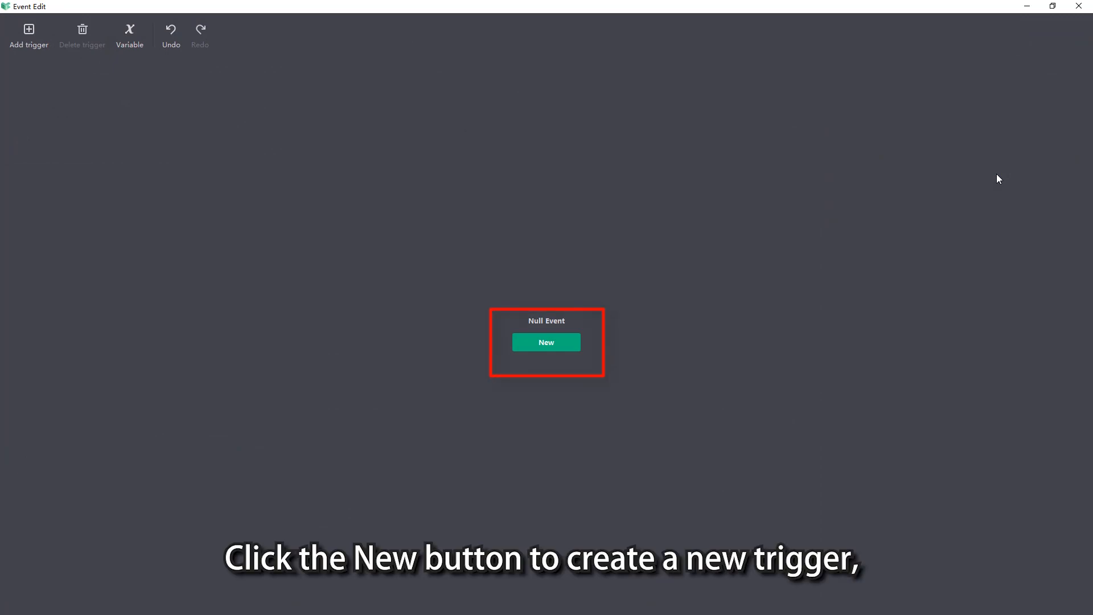
Create a "When the entity enters the game" trigger for the Player entity.
left_click(569, 344)
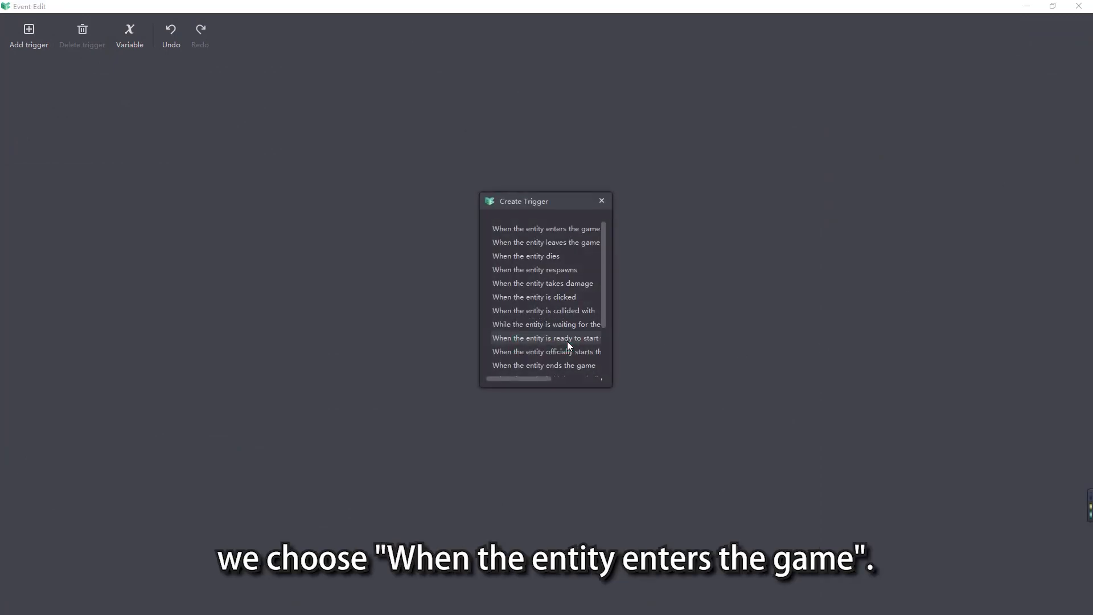
left_click_drag(615, 345, 717, 347)
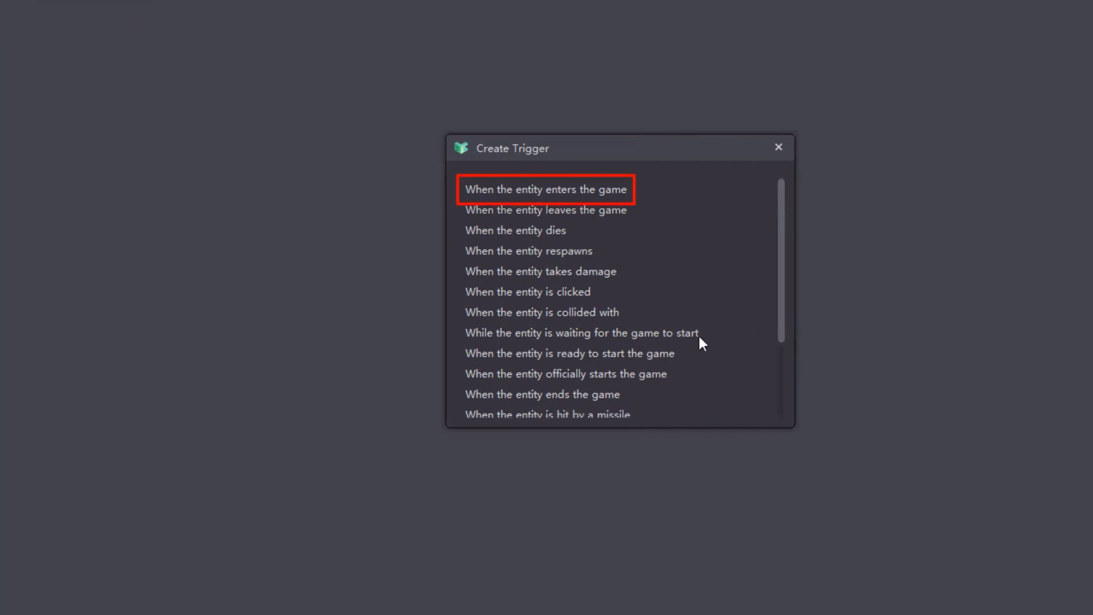
double_click(587, 188)
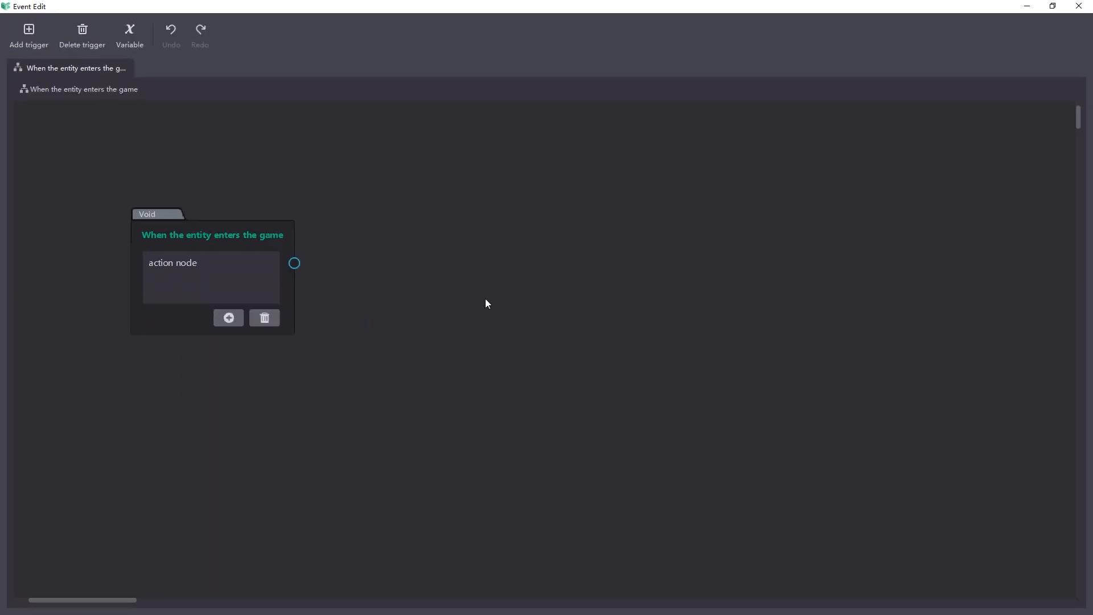
Attach an "Add buff to entity" action to the "When the entity enters the game" trigger.
left_click_drag(293, 263, 408, 138)
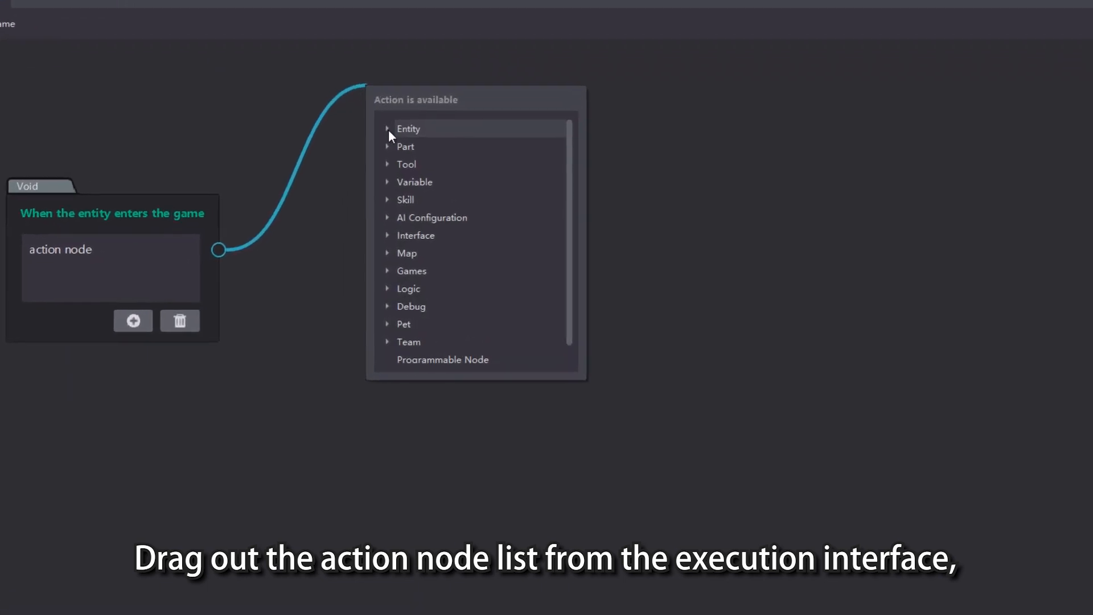
left_click(407, 149)
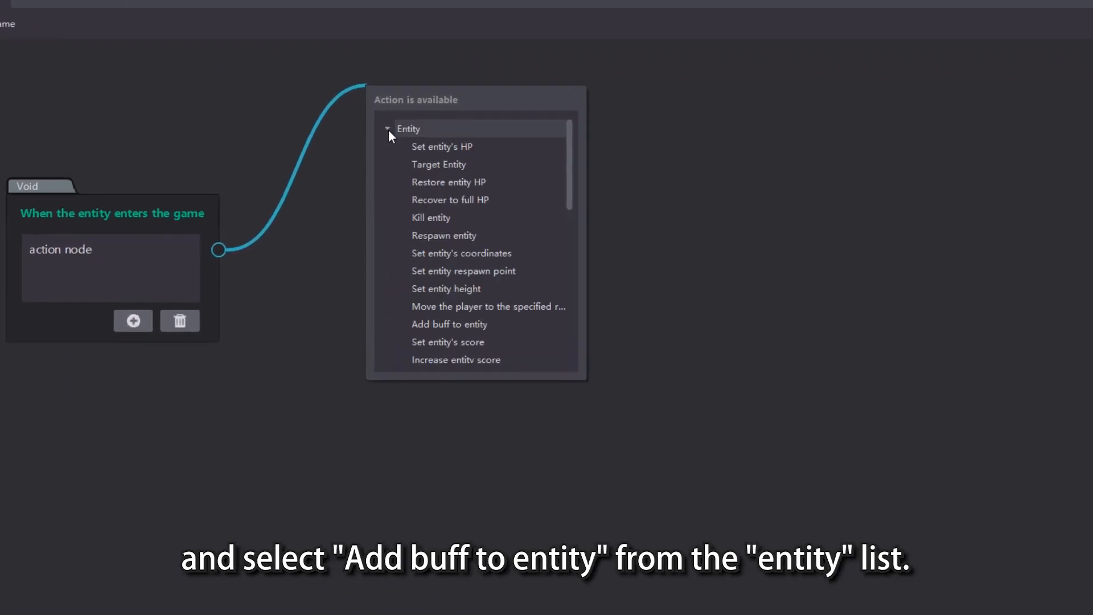
left_click(511, 323)
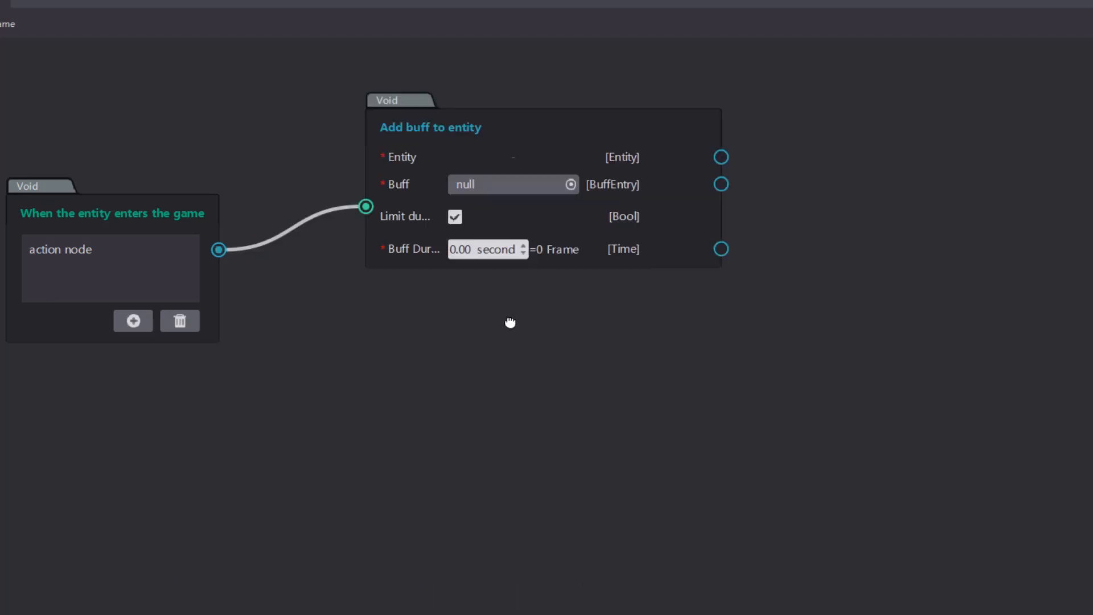
Link the action's Entity parameter to the current event parameter "The entity that enters the game".
left_click_drag(538, 371, 481, 377)
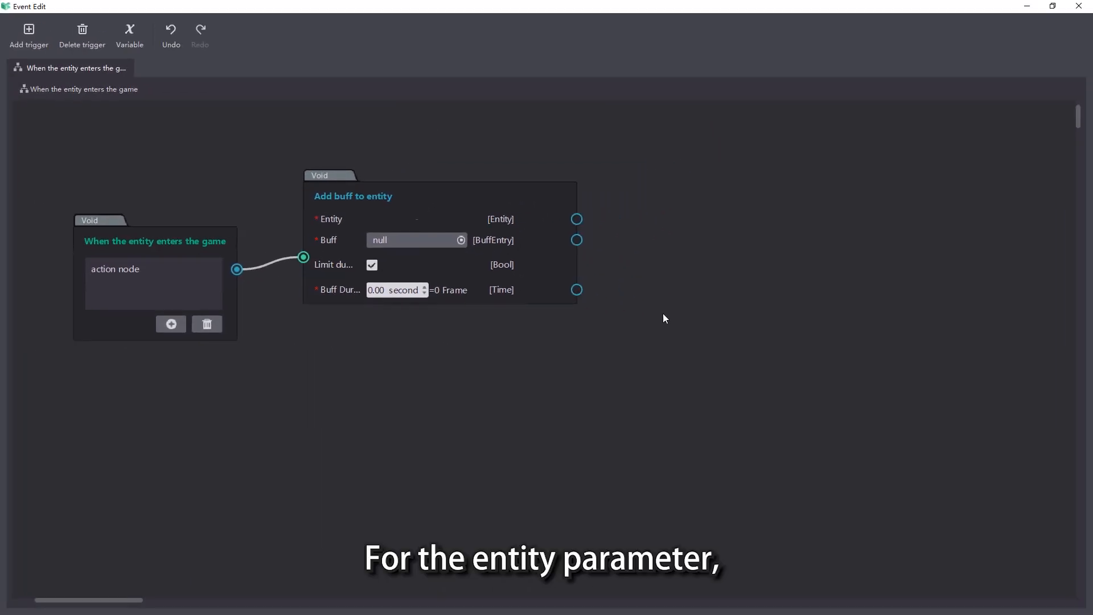
left_click_drag(579, 219, 646, 163)
left_click(663, 197)
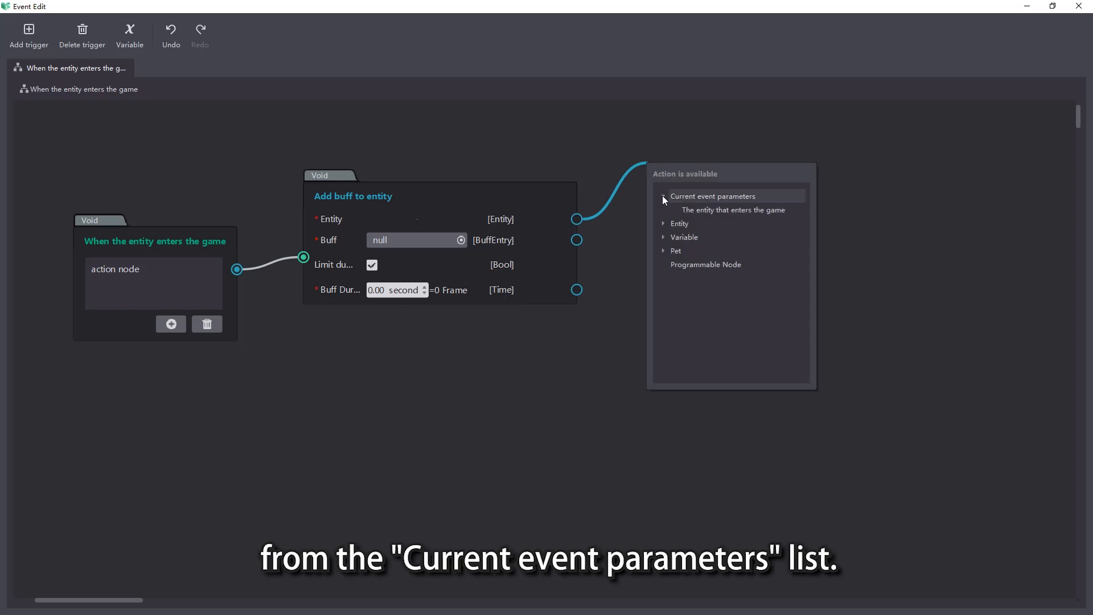
left_click(714, 209)
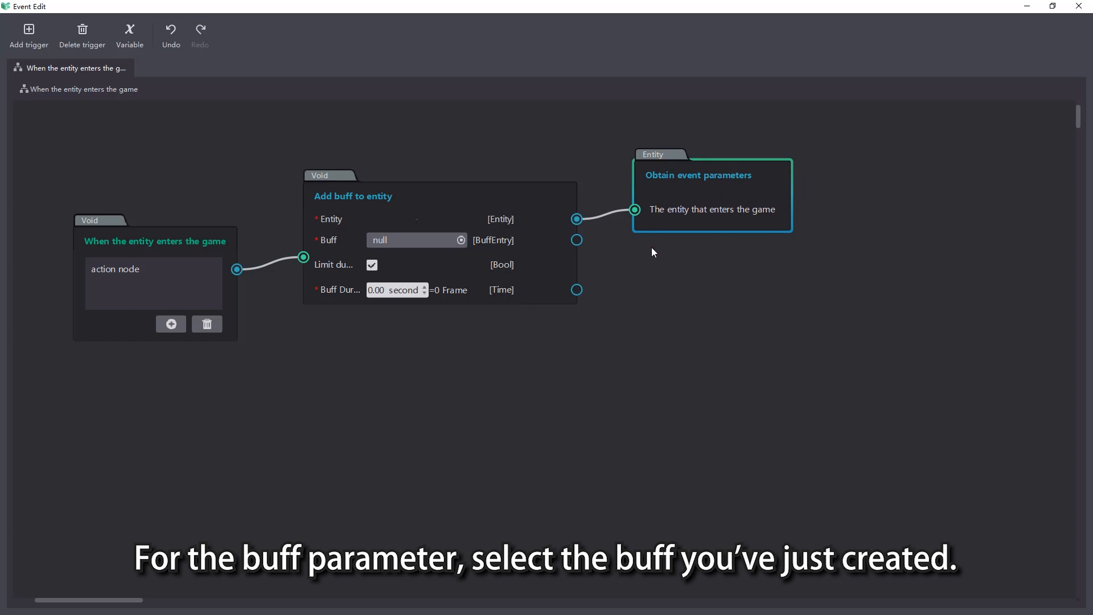
Set the action's buff to music without a duration limit, and close the event editor.
left_click(431, 241)
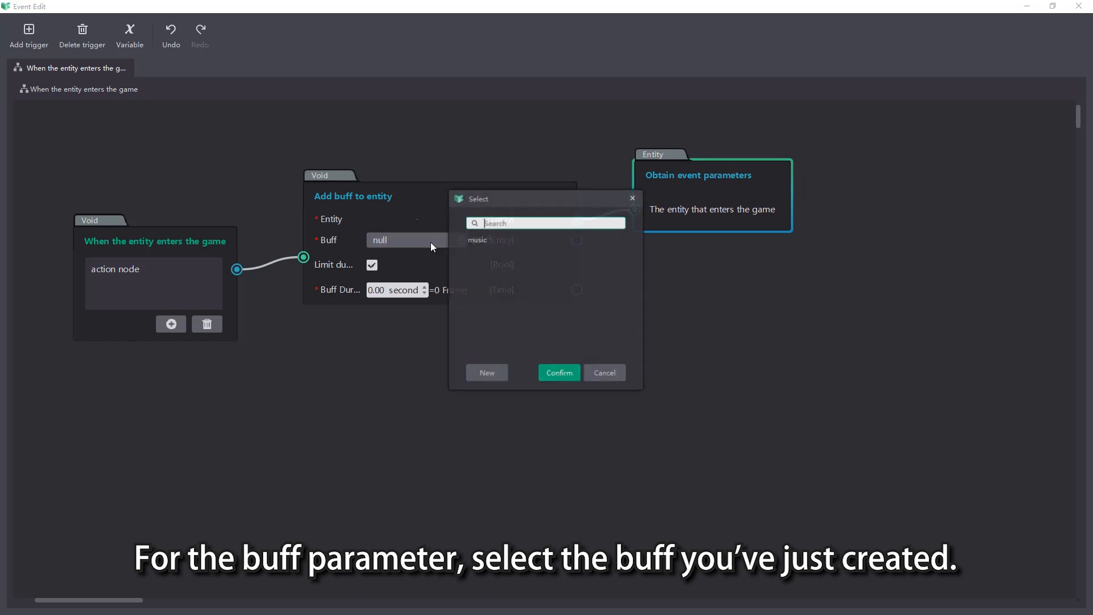
left_click(466, 242)
left_click(556, 374)
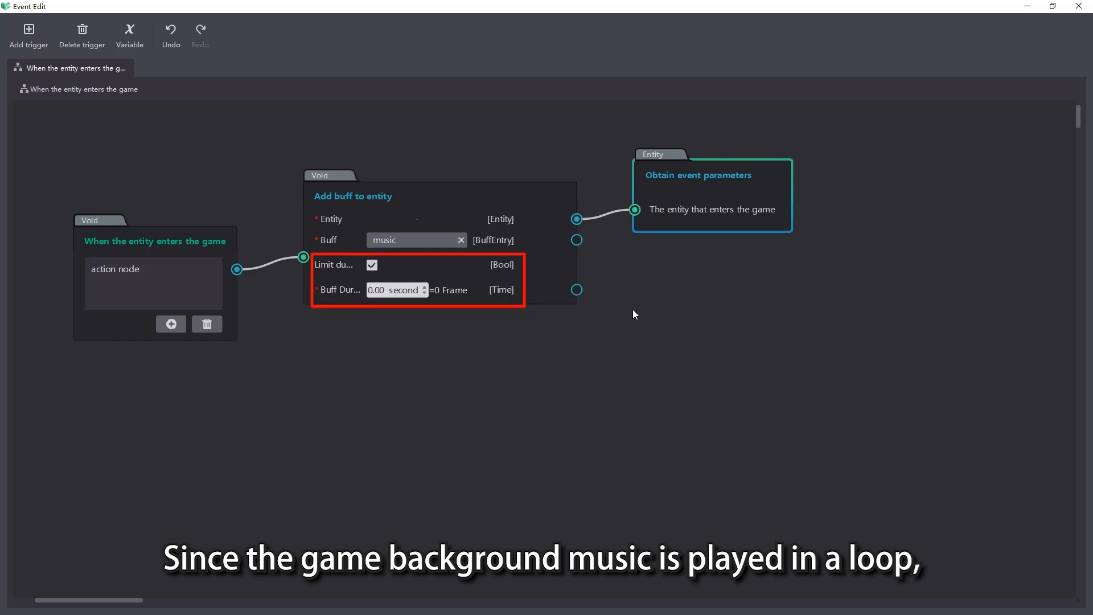
left_click(372, 265)
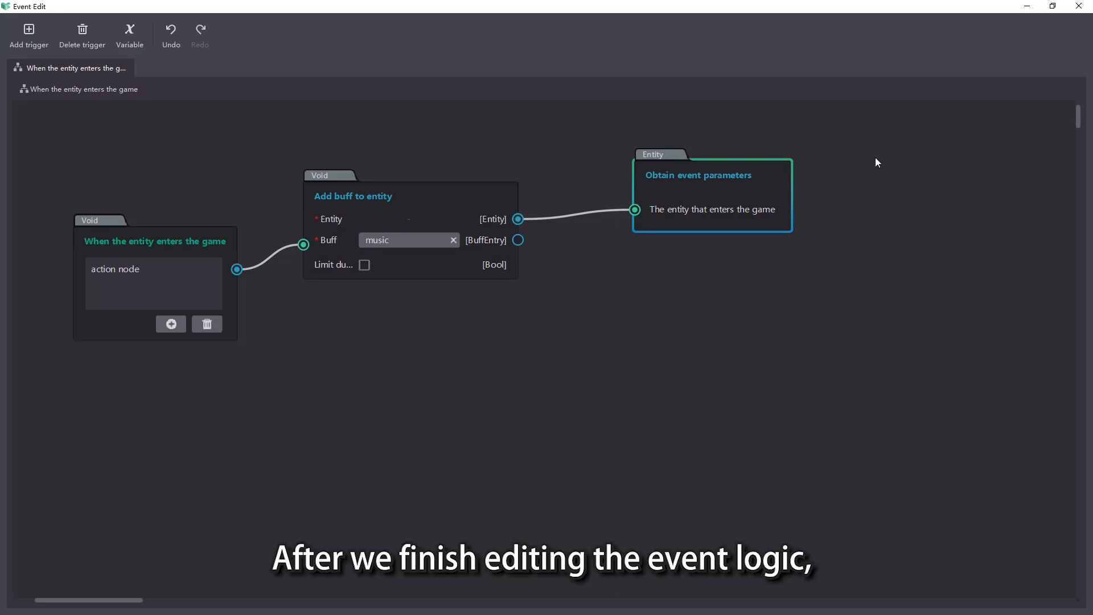
left_click(1080, 7)
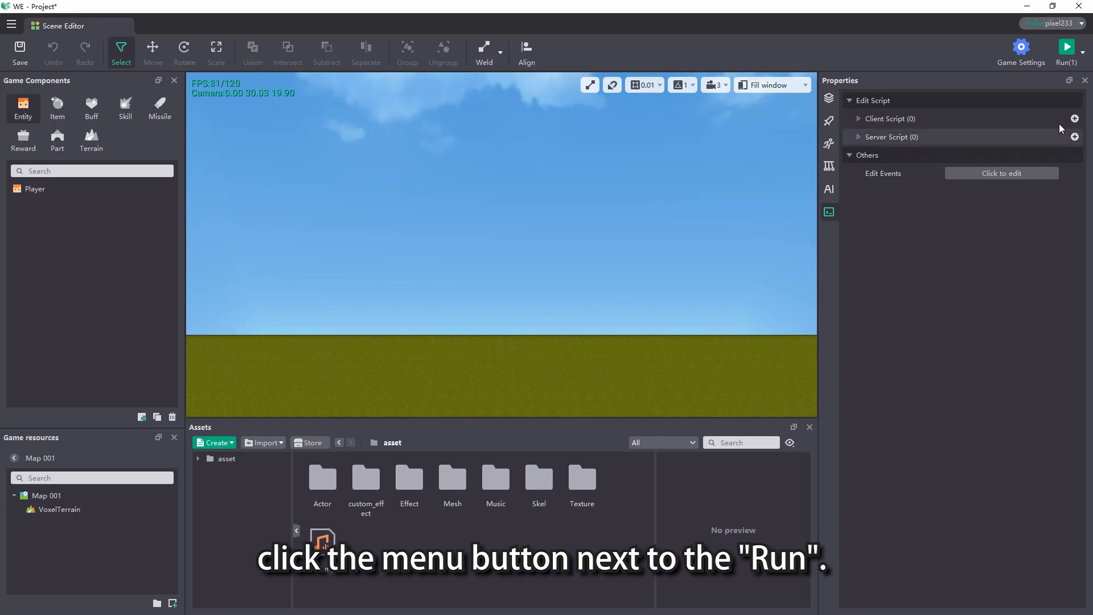
Set the test run to 2 players and run the game, saving the changes.
left_click(1083, 52)
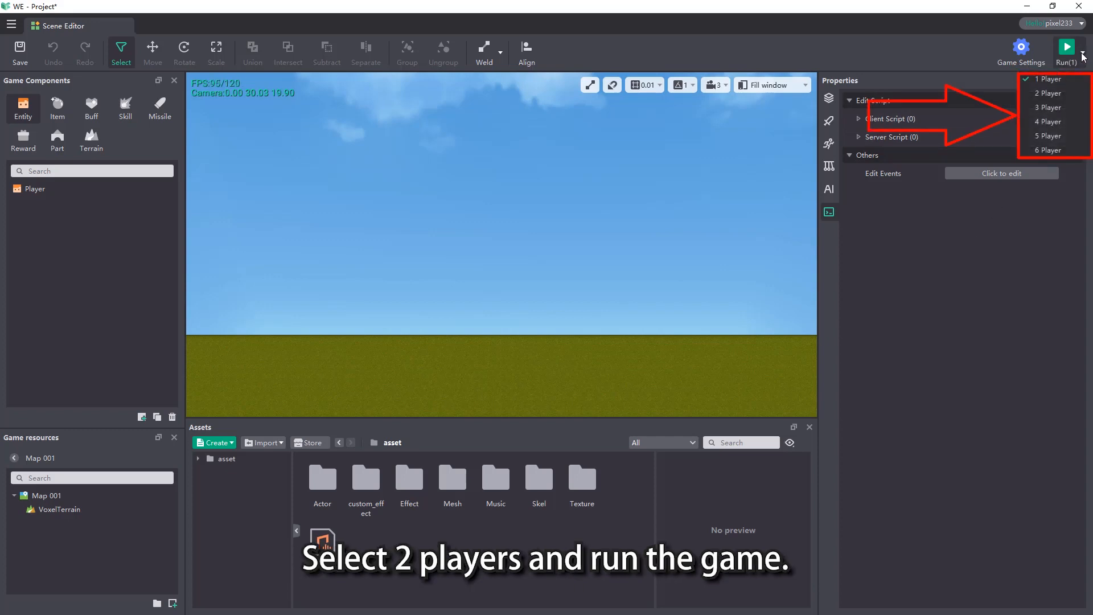
left_click(1050, 94)
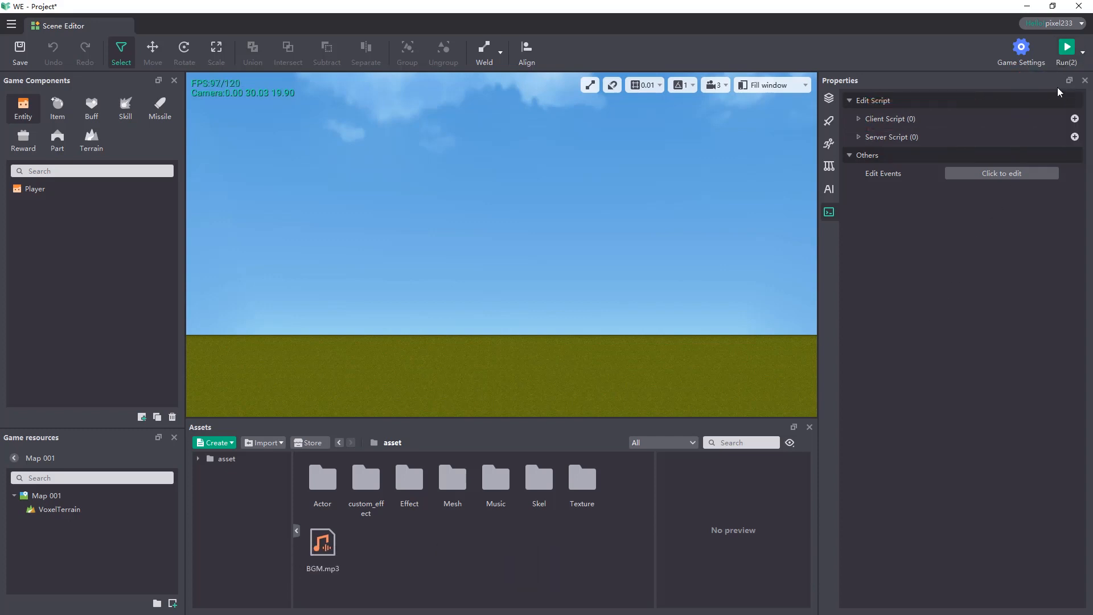
left_click(1066, 49)
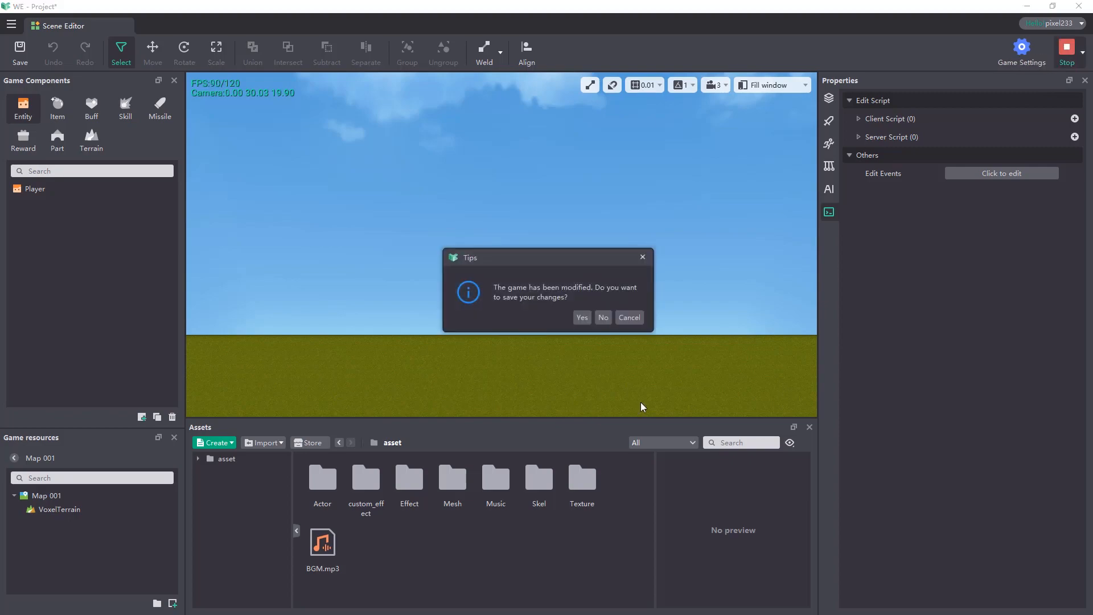
left_click(582, 317)
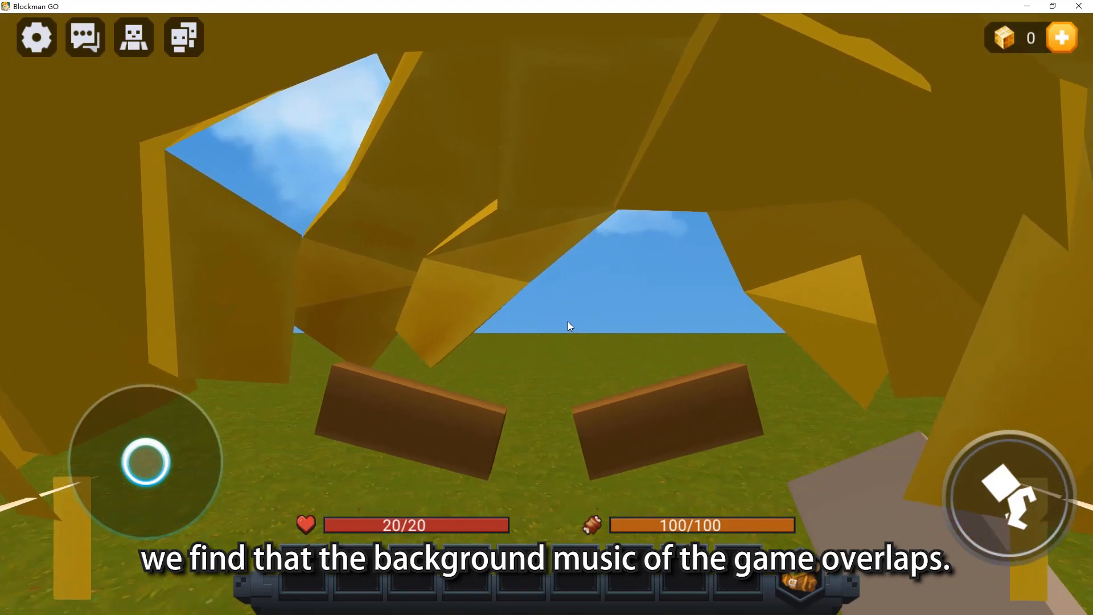
Turn off game music and game effects in one player's in-game settings.
left_click(30, 44)
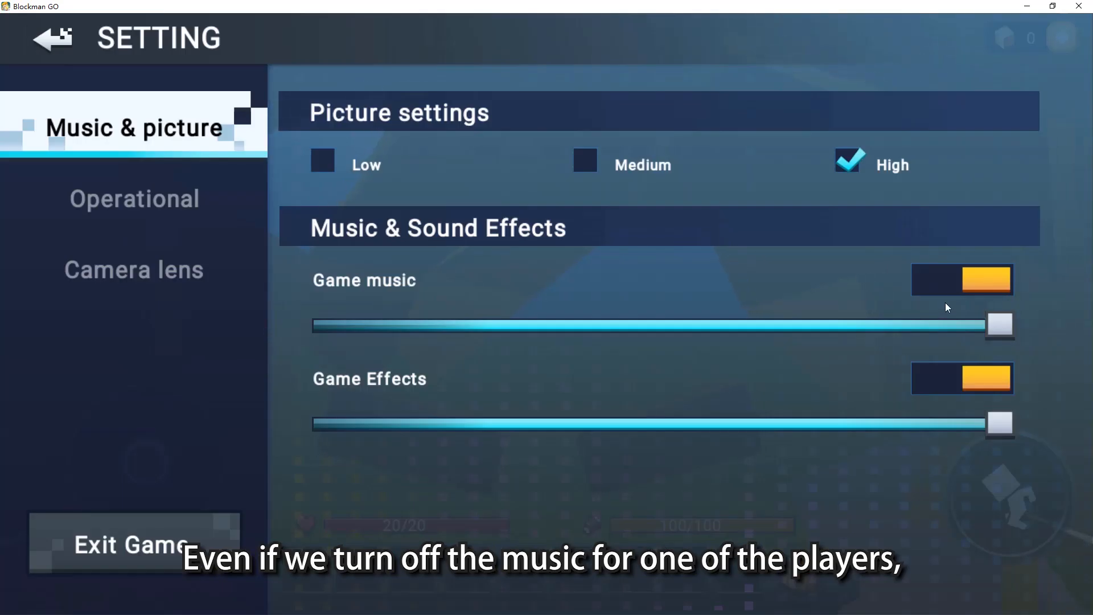
left_click(962, 279)
left_click(962, 377)
key("Escape")
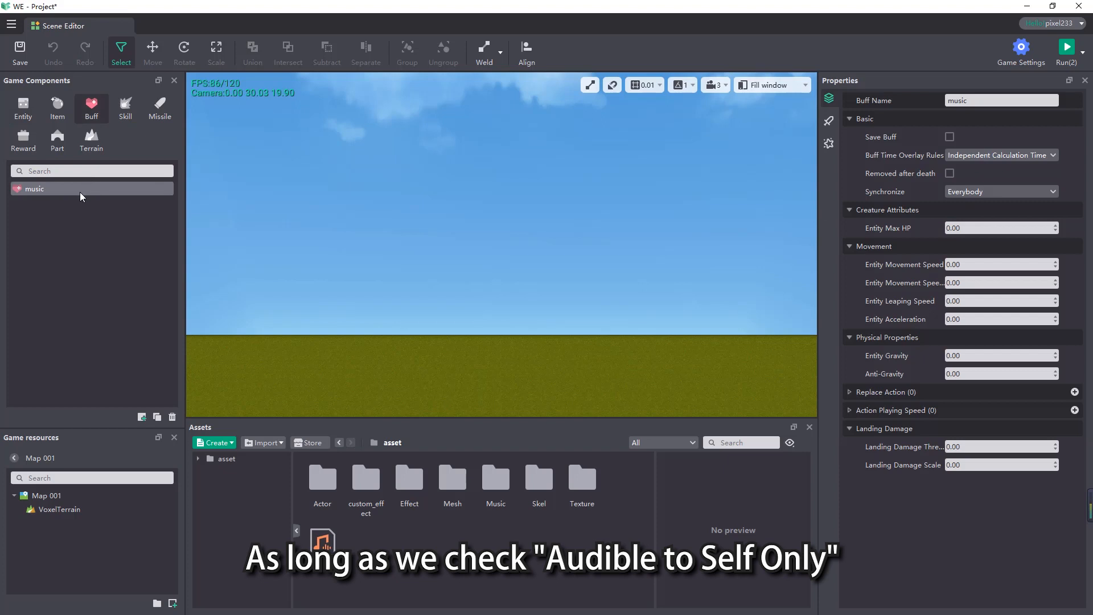
Make the music buff's sound audible to self only and rerun the game with saved changes, minimizing the console windows.
left_click(832, 146)
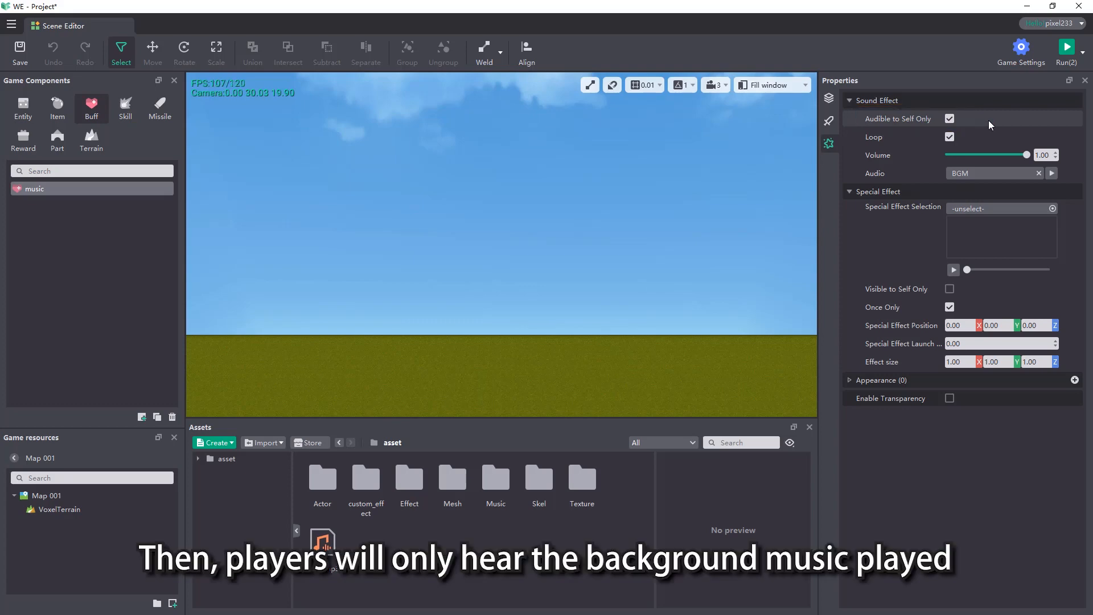
left_click(1066, 48)
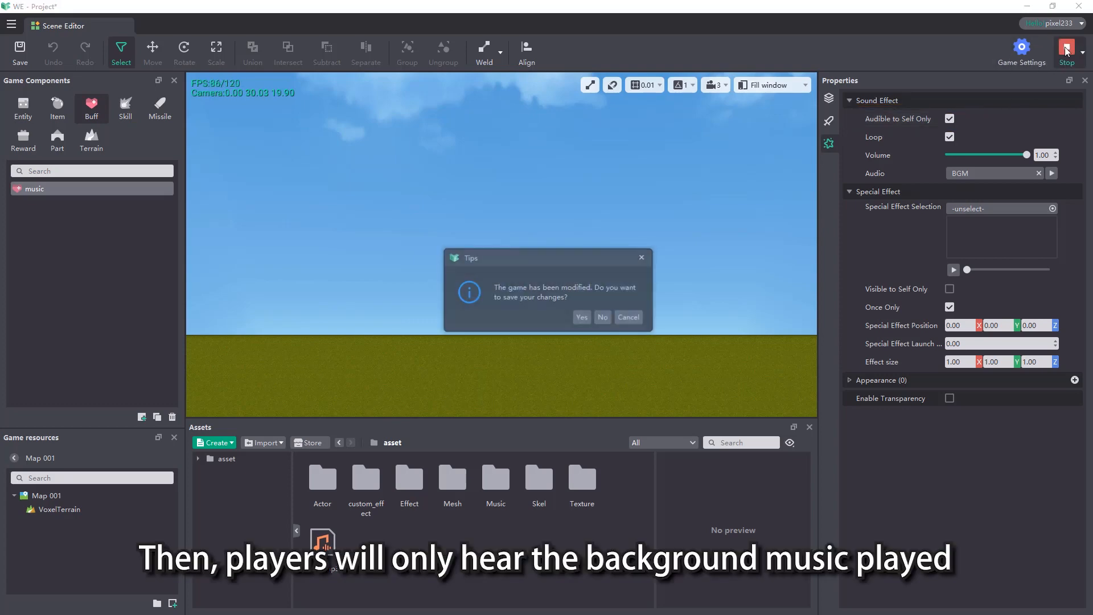
left_click(582, 318)
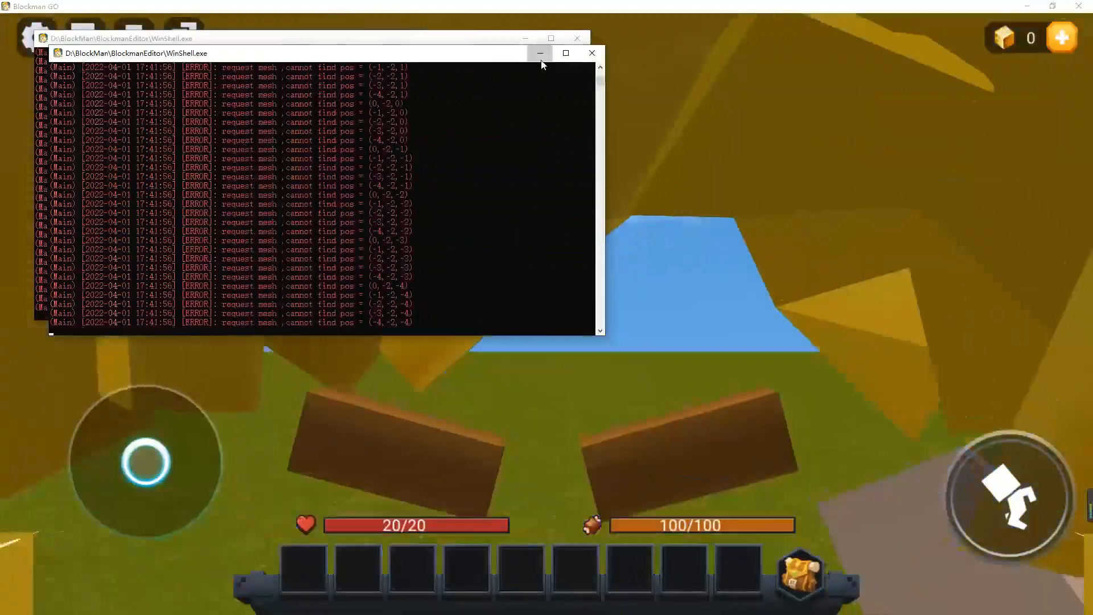
left_click(540, 53)
left_click(526, 38)
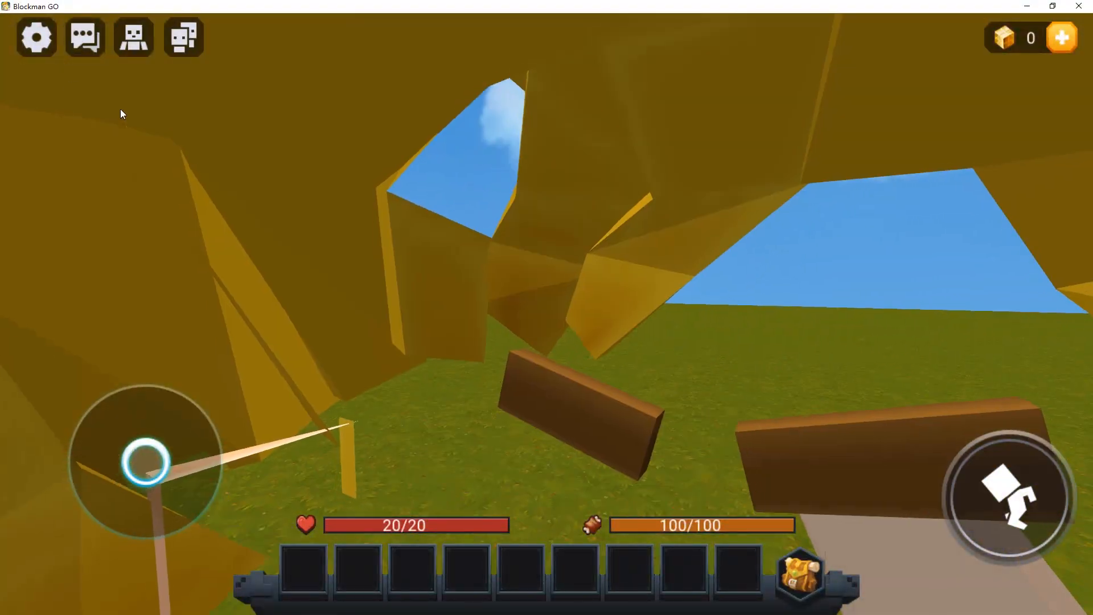
Switch off game music and game effects for one player in the new test run and return to the game.
left_click(37, 37)
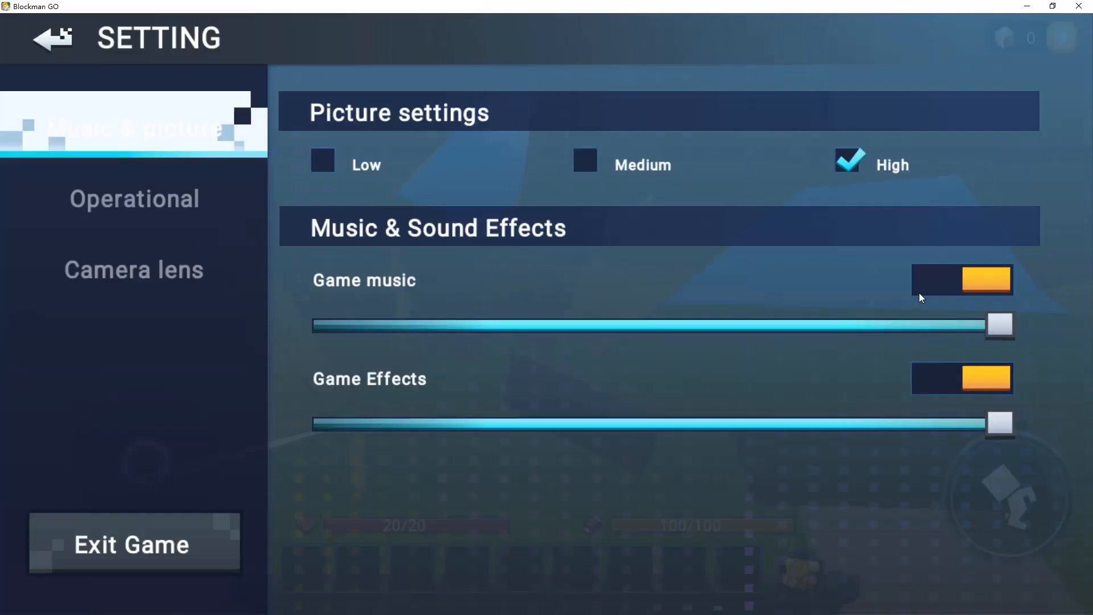
left_click(937, 280)
left_click(963, 378)
left_click(53, 39)
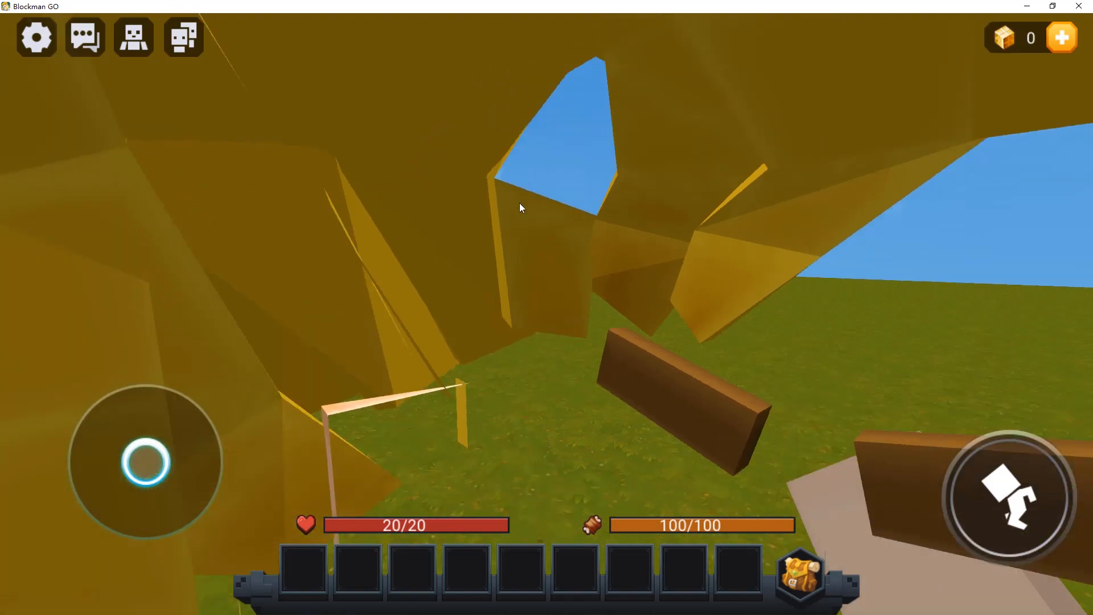
Walk the player around the map and look at the other player while testing the background music.
key("s")
key("d")
left_click_drag(519, 203, 450, 232)
key("a")
key("space")
key("s")
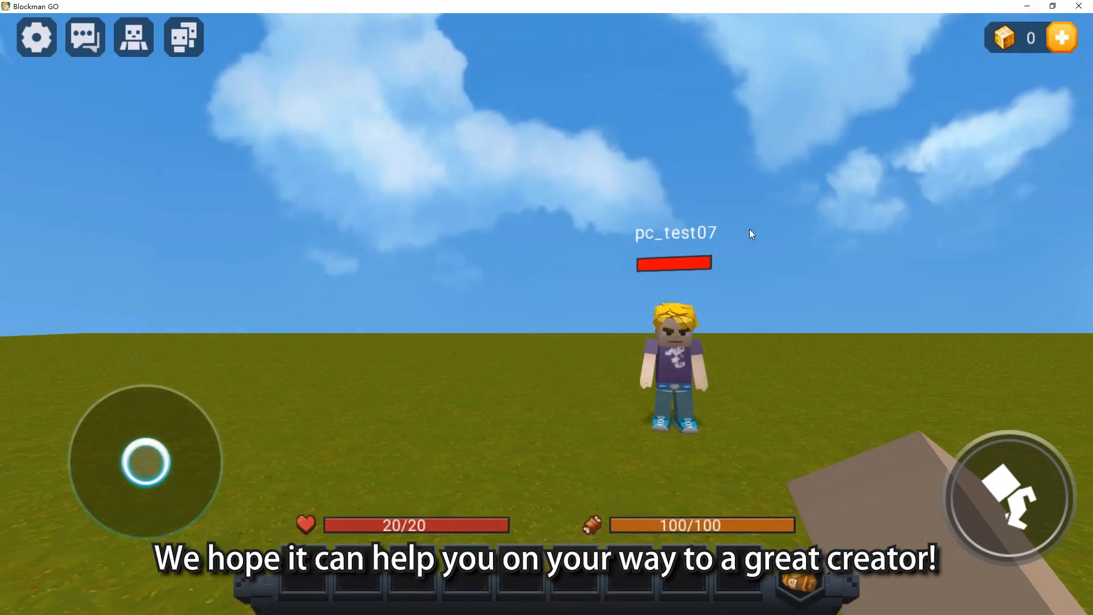
left_click_drag(750, 236, 793, 278)
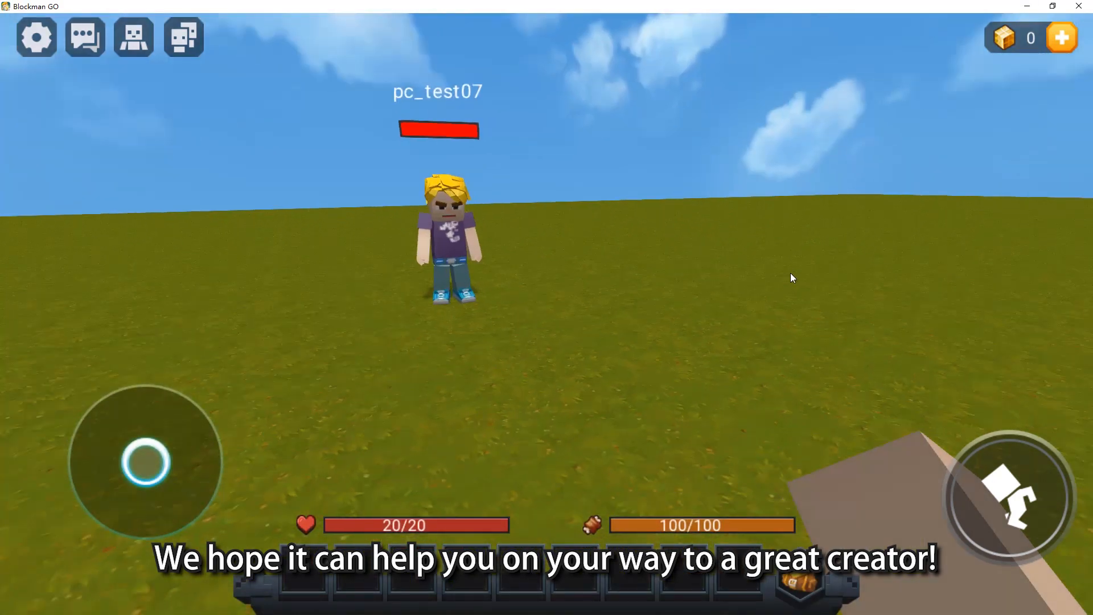
left_click_drag(657, 215, 595, 226)
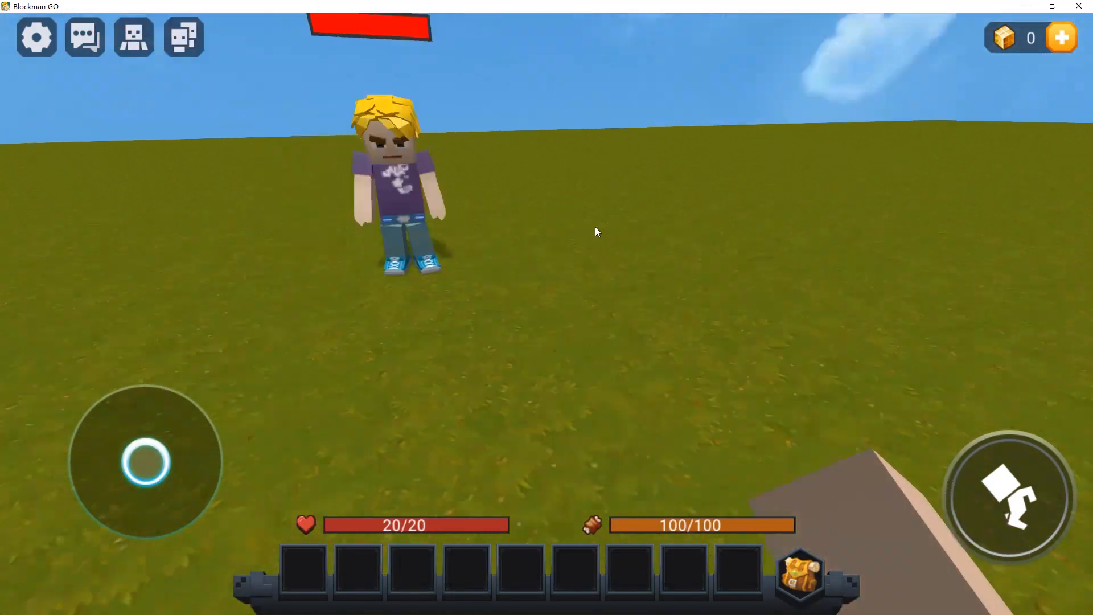
key("s")
Change the game camera to third-person view and walk the character around near the other player.
left_click(134, 38)
key("a")
left_click_drag(489, 158, 558, 193)
key("w")
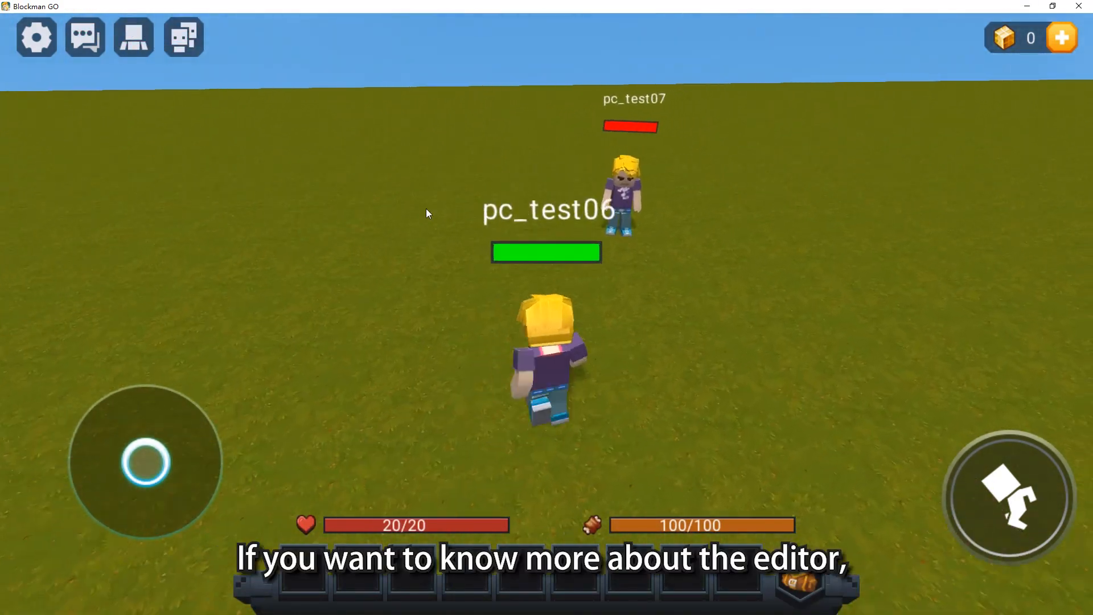
key("d")
key("s")
Check the in-game music and sound effect settings, and return to the game view.
left_click(56, 49)
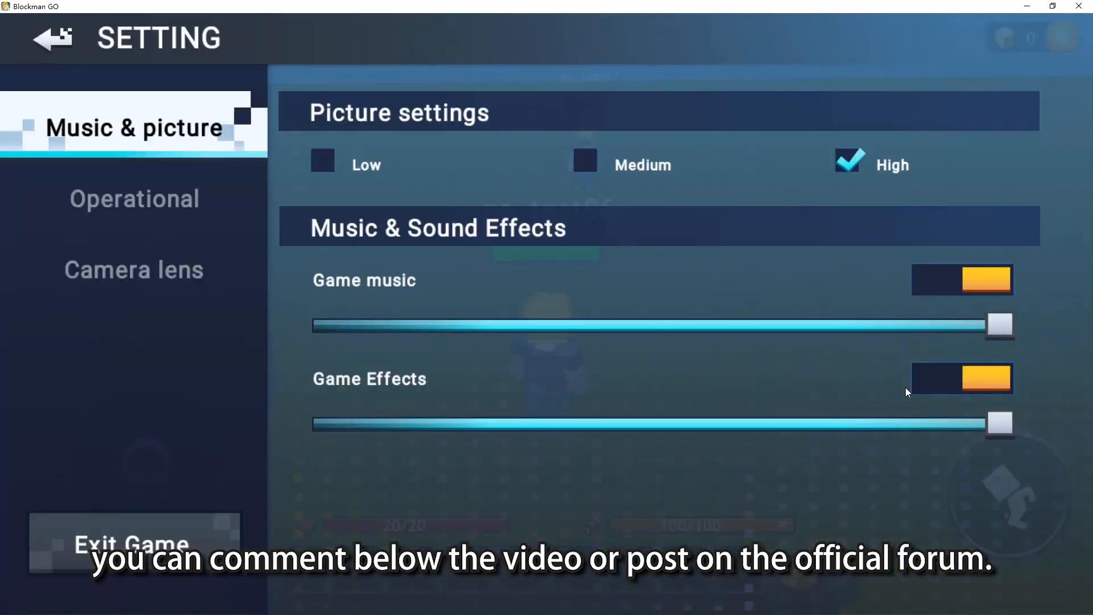
left_click(64, 51)
left_click_drag(279, 190, 441, 205)
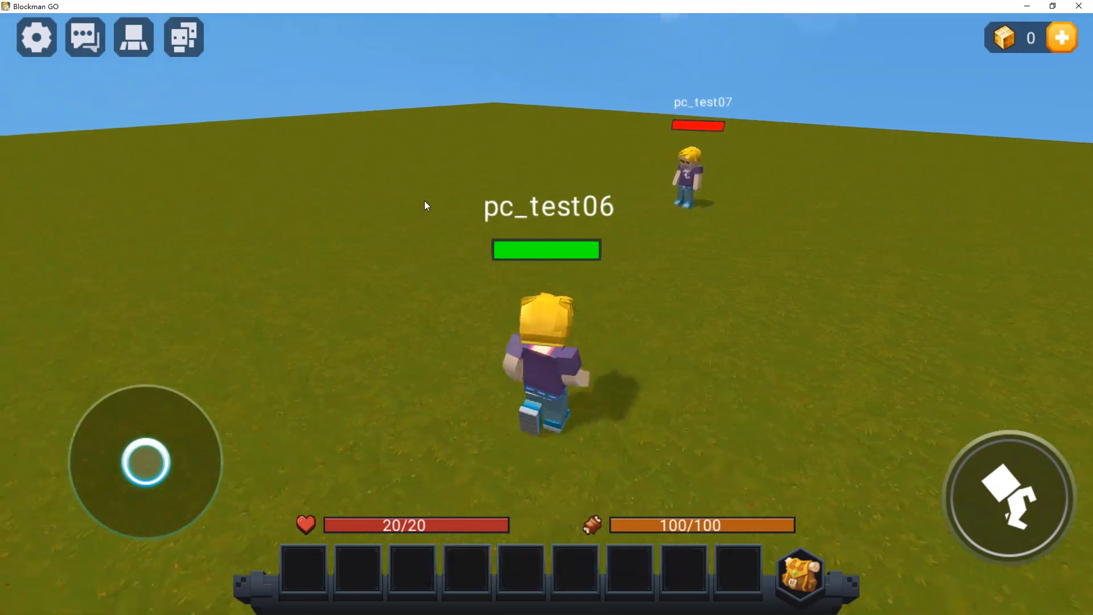